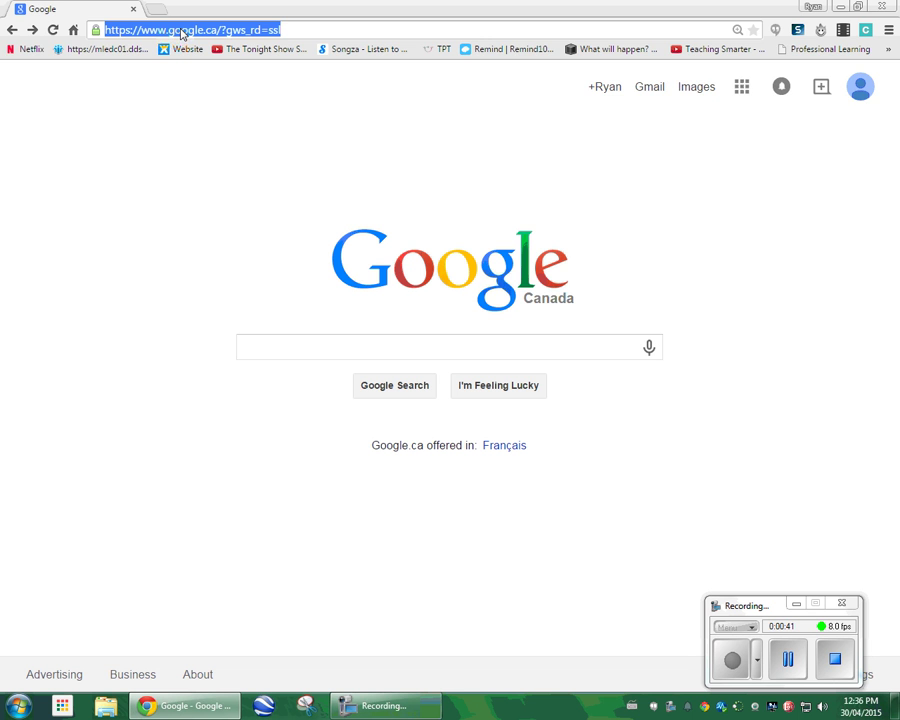
# Load the Socrative home page at socrative.com in Chrome.
pyautogui.write('socrative.com')
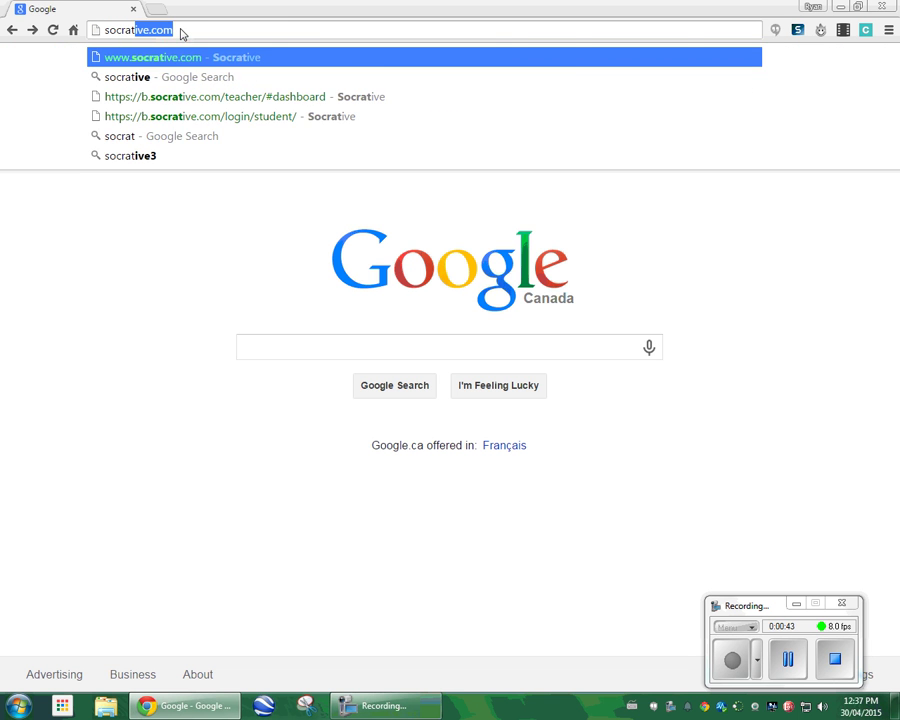
pyautogui.press('Return')
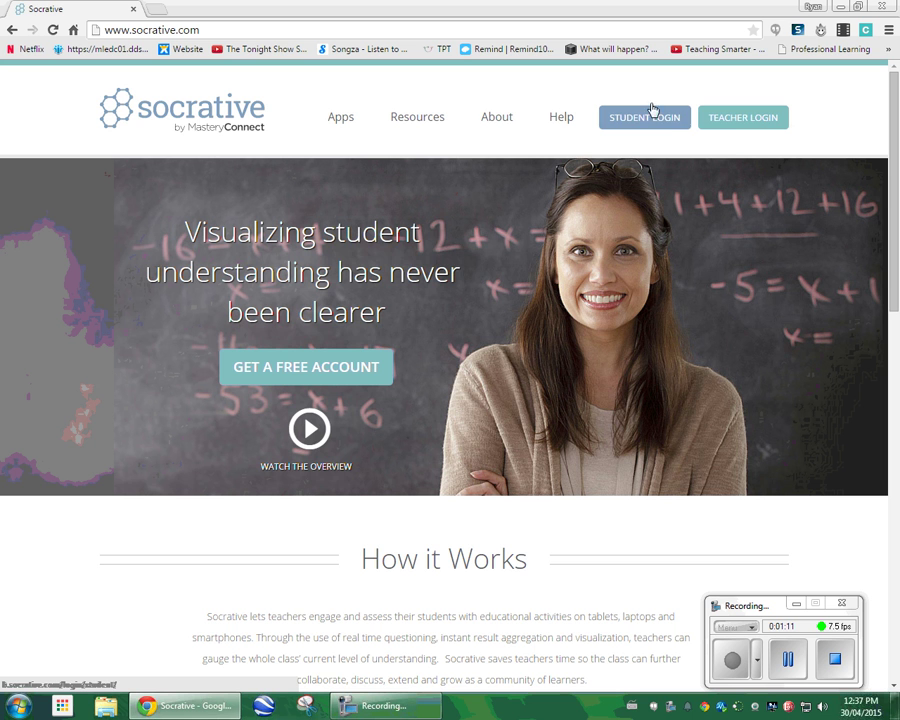
# Sign in through Teacher Login with the teacher's e-mail address and account password.
pyautogui.click(742, 120)
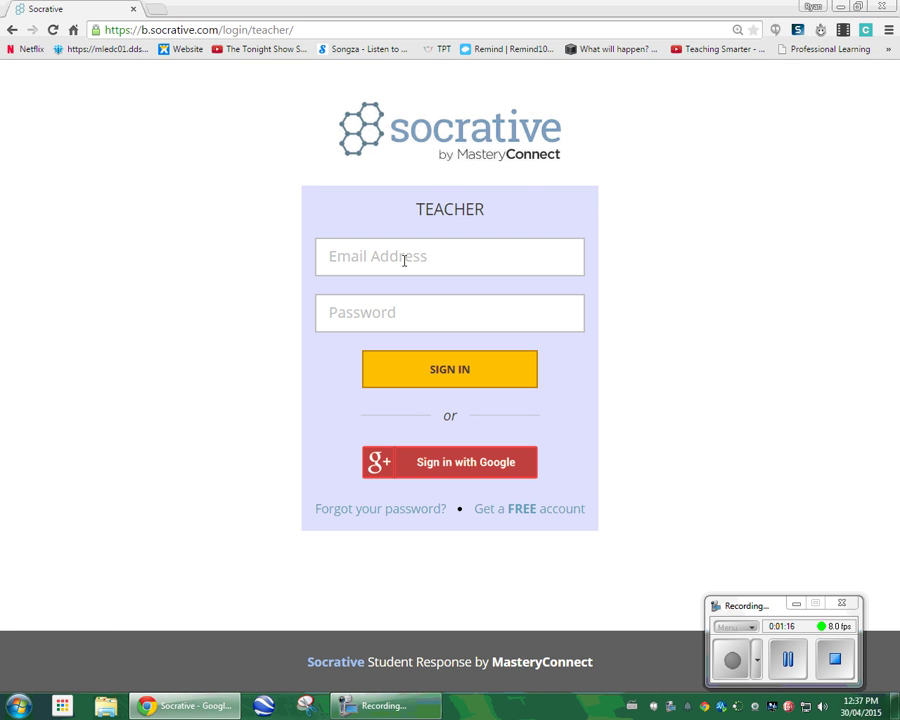
pyautogui.press('Tab')
pyautogui.write('*********')
pyautogui.press('Return')
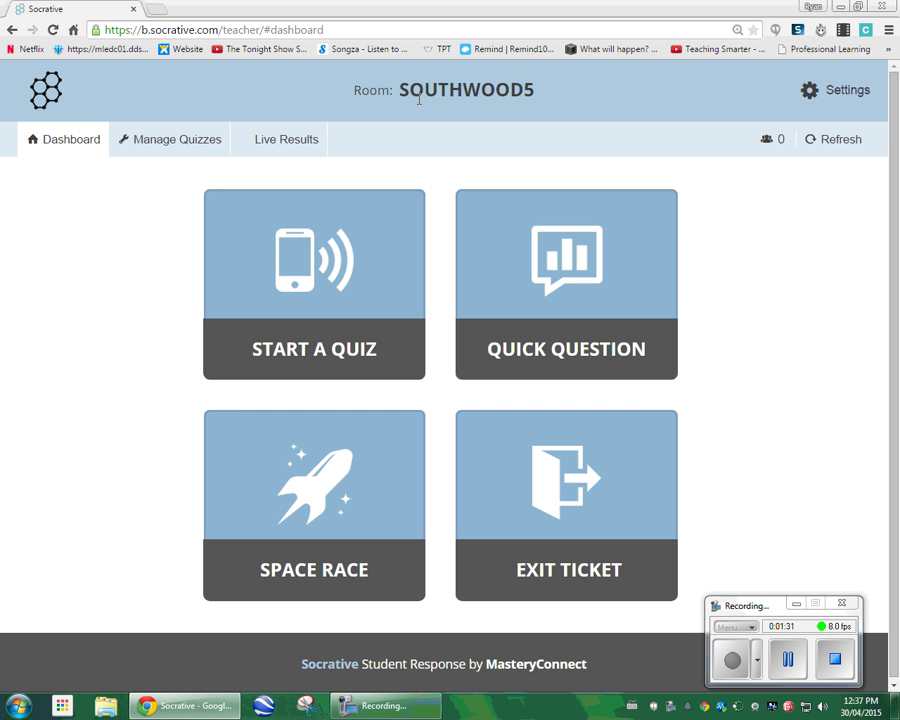
# Load socrative.com in a second browser tab.
pyautogui.click(155, 10)
pyautogui.write('socrat')
pyautogui.press('Return')
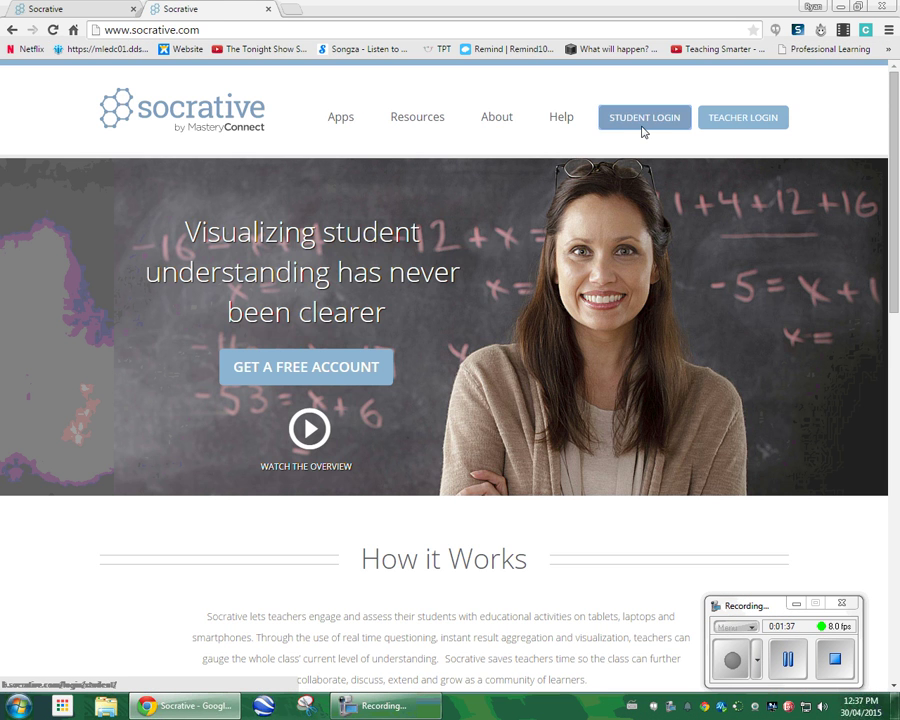
# Open the student room-code login in the second tab and return to the teacher dashboard tab.
pyautogui.click(644, 130)
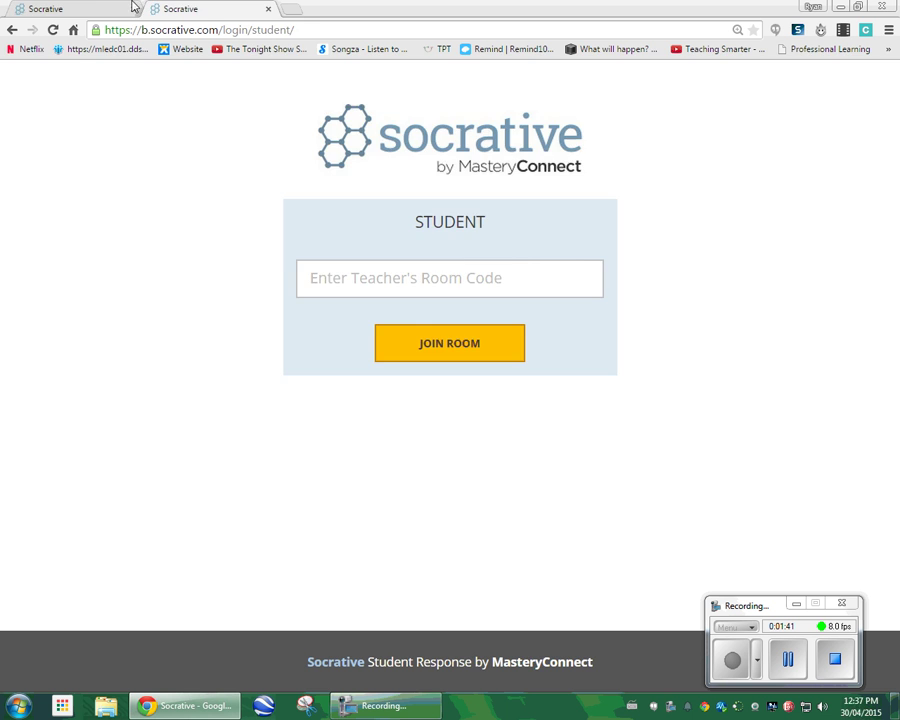
pyautogui.click(88, 8)
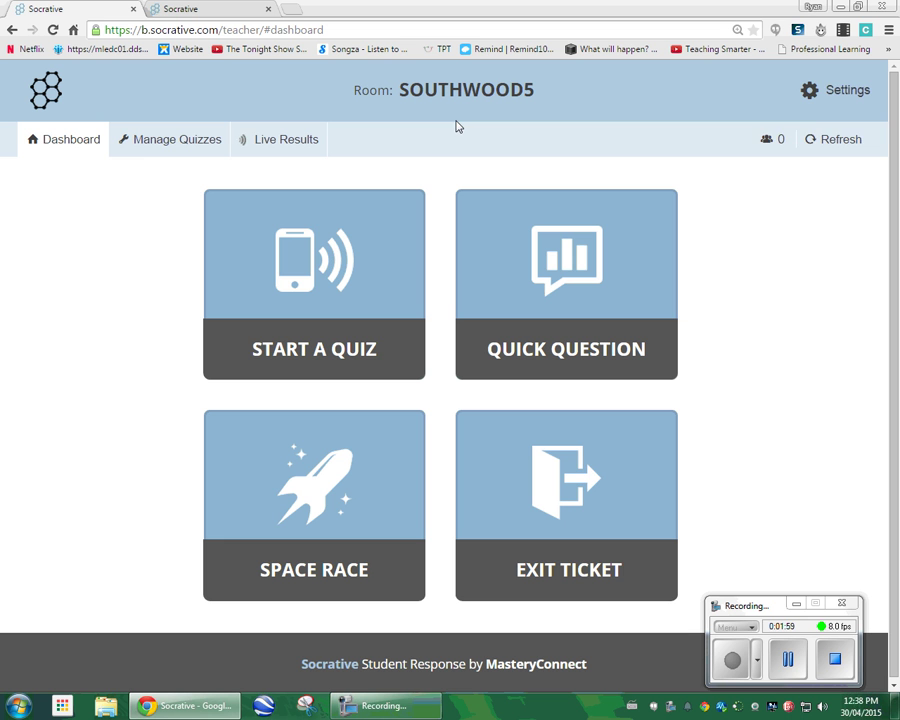
# Check the Settings dropdown, then go to the Manage Quizzes page.
pyautogui.click(836, 92)
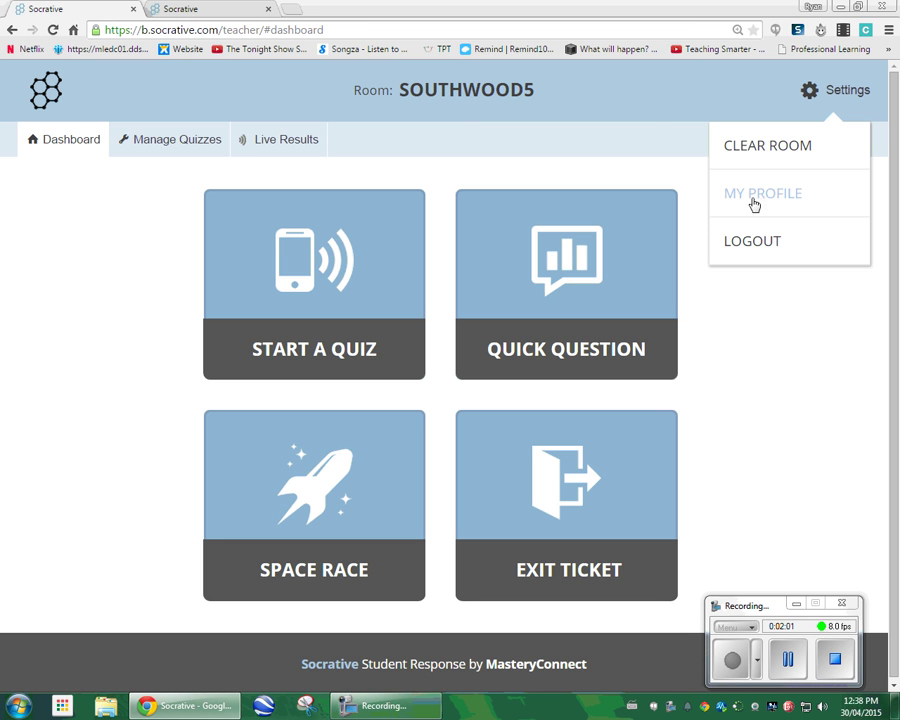
pyautogui.click(648, 117)
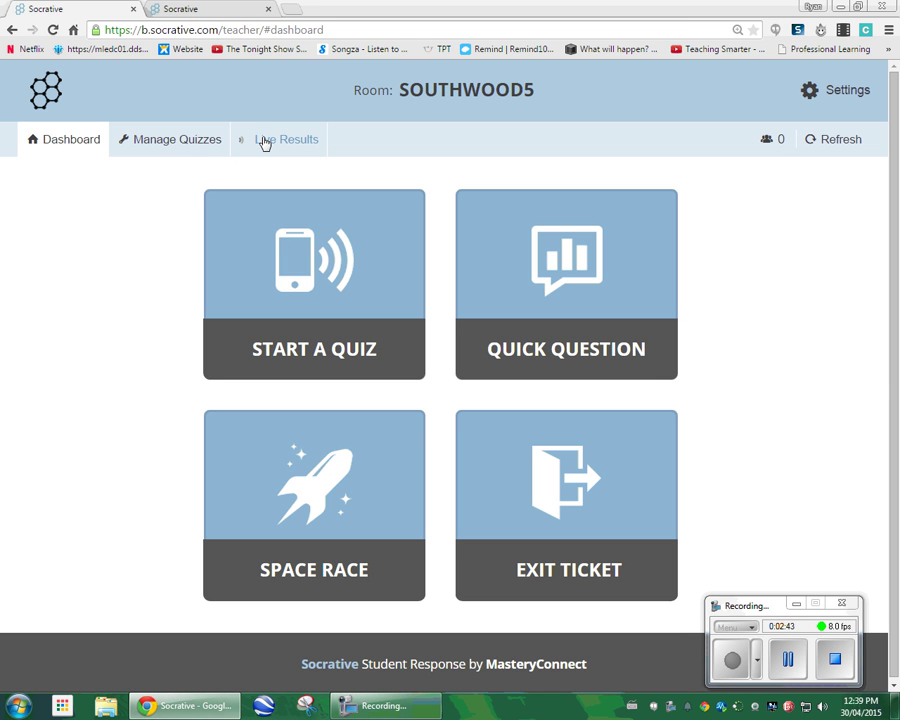
pyautogui.click(177, 145)
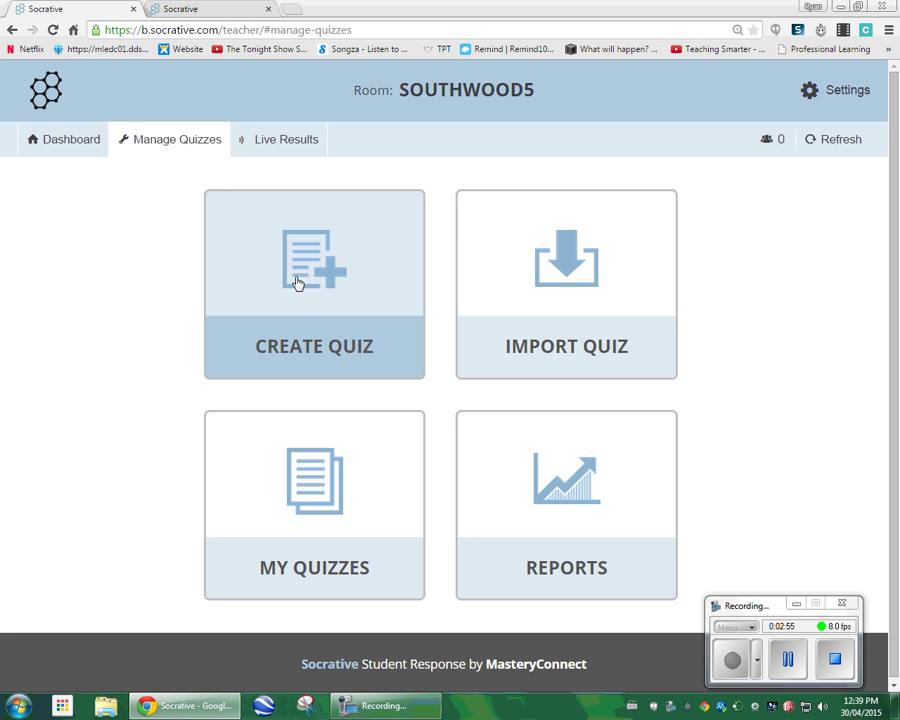
# Create a new quiz named 'YouTube246' without adding any tag.
pyautogui.click(296, 268)
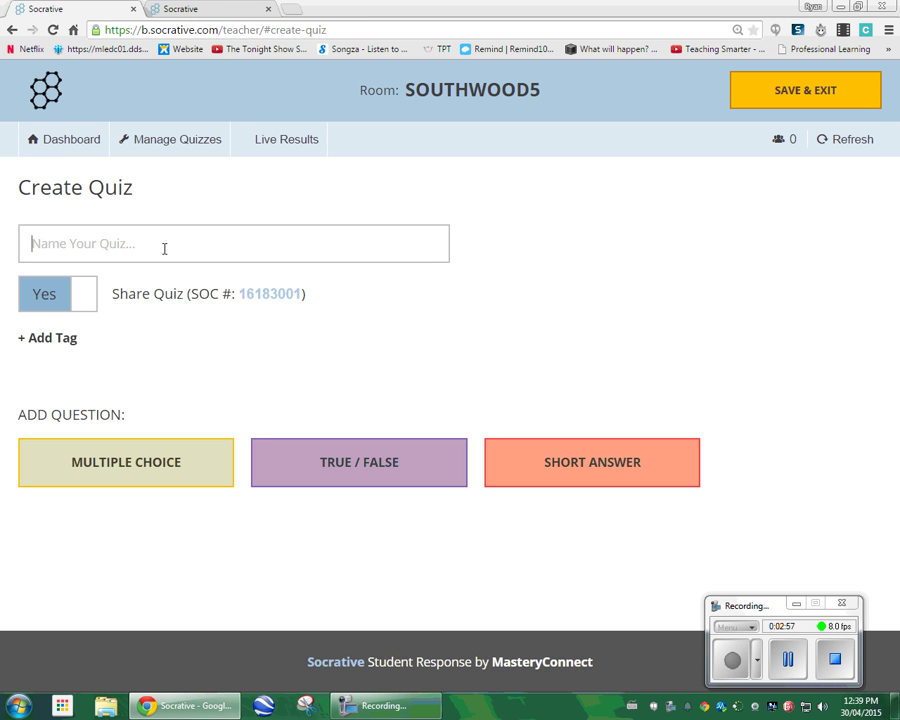
pyautogui.write('YouTub')
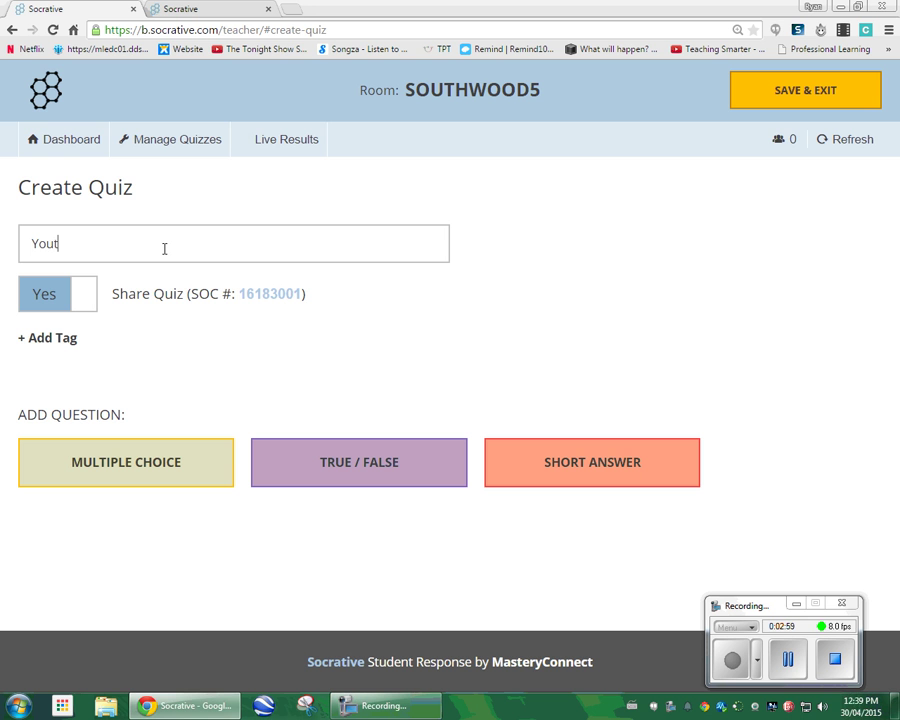
pyautogui.write('e246')
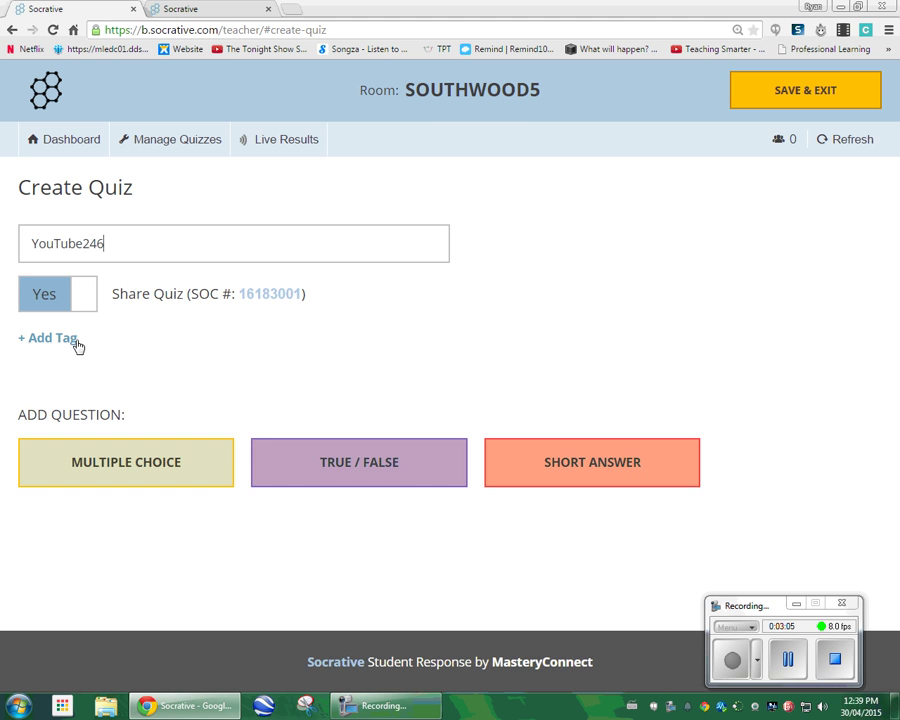
pyautogui.click(75, 345)
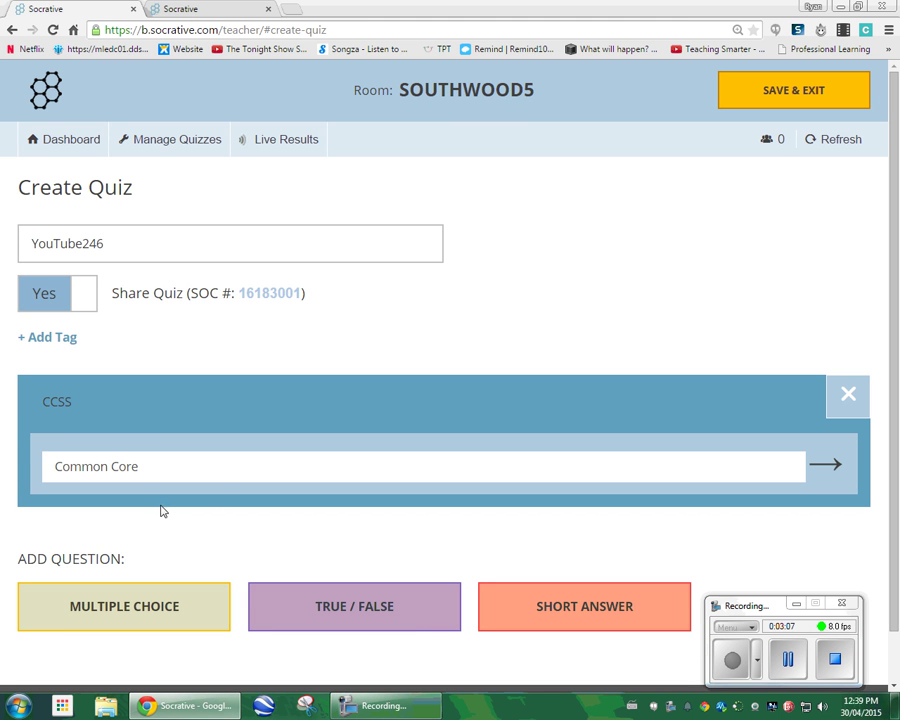
pyautogui.click(848, 395)
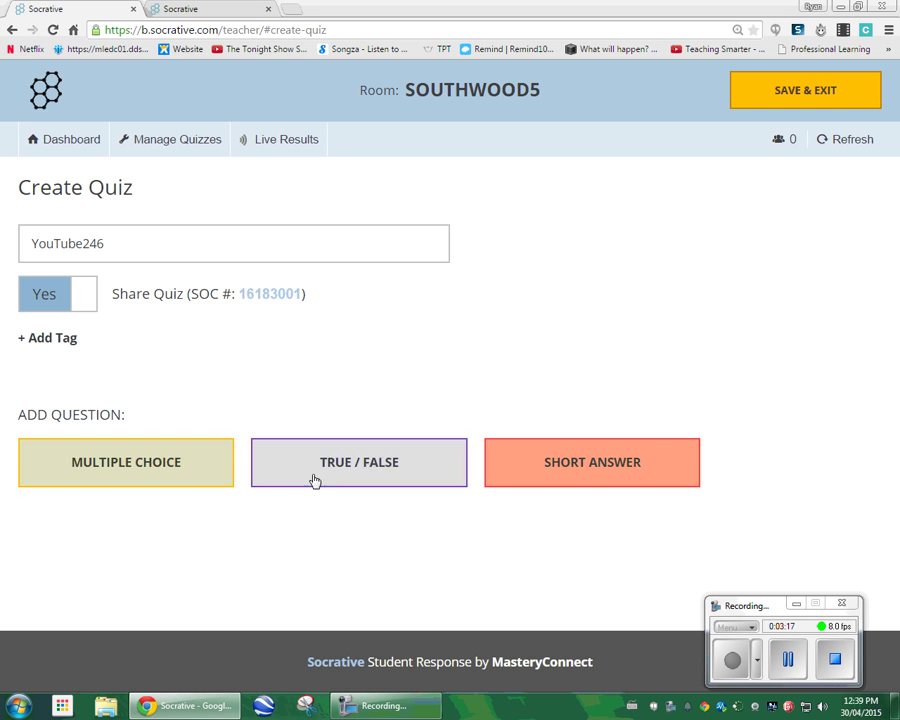
# Add a multiple-choice question with the text '2 + 2 ='.
pyautogui.click(126, 460)
pyautogui.scroll(-2, 128, 466)
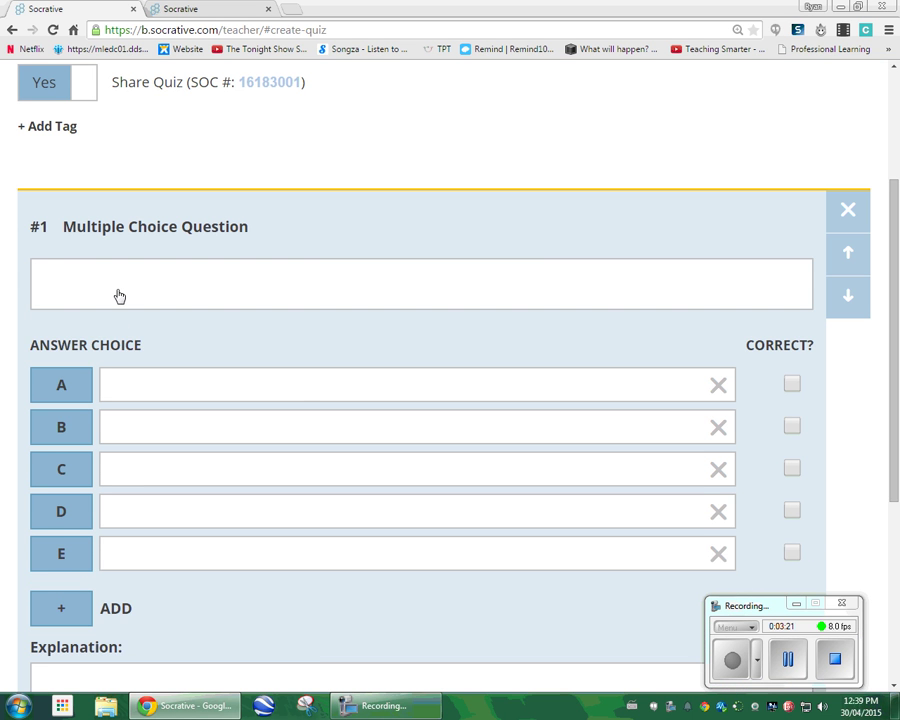
pyautogui.click(118, 295)
pyautogui.write('2 + 2 =')
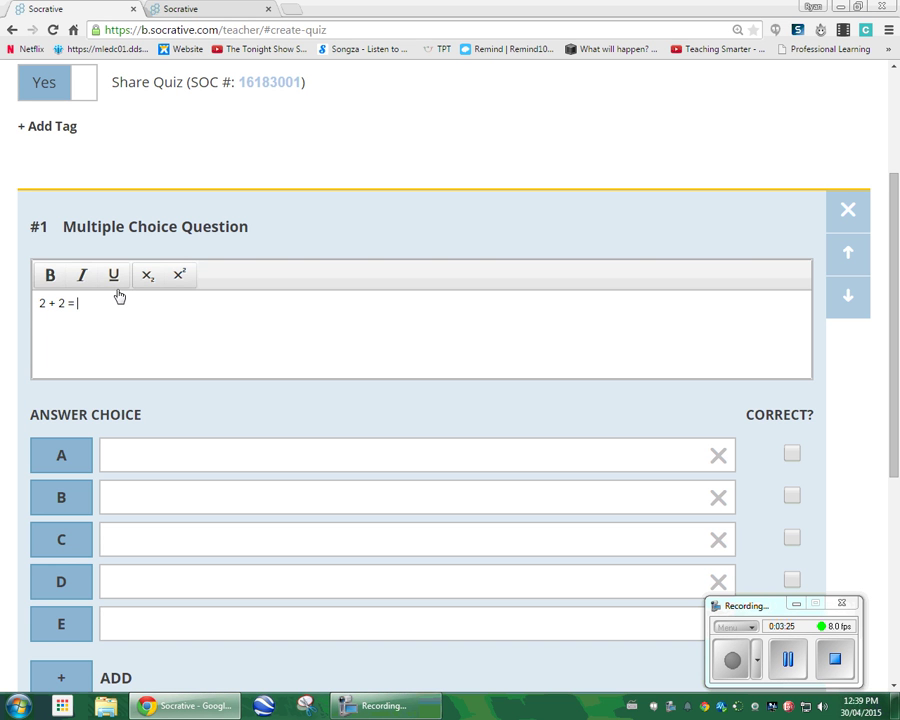
pyautogui.click(124, 452)
# Enter answer choices A, B and C as 2, 3 and 4.
pyautogui.click(145, 388)
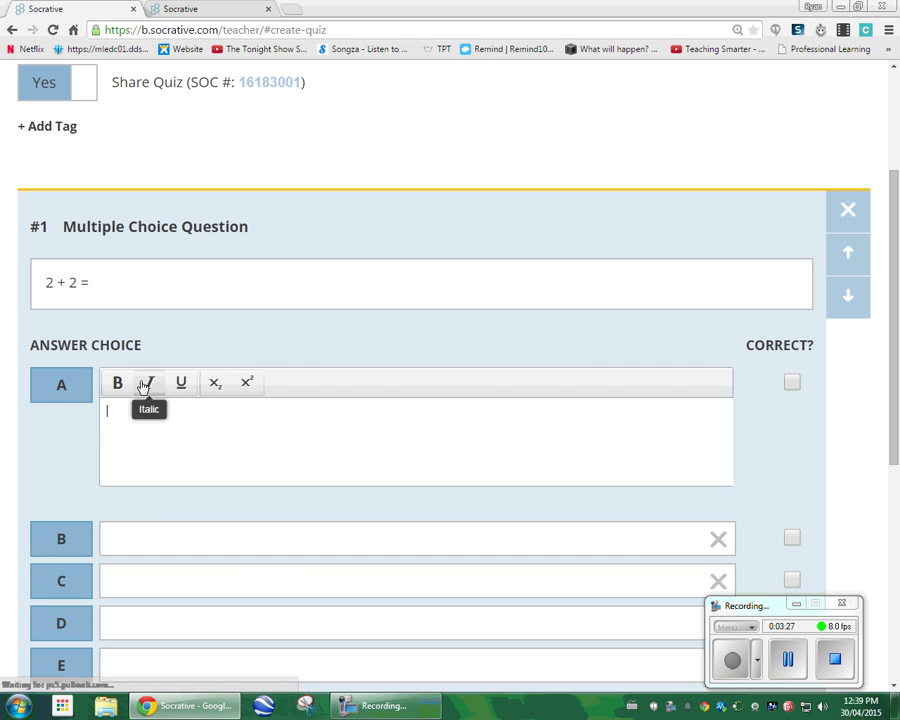
pyautogui.write('2')
pyautogui.click(153, 534)
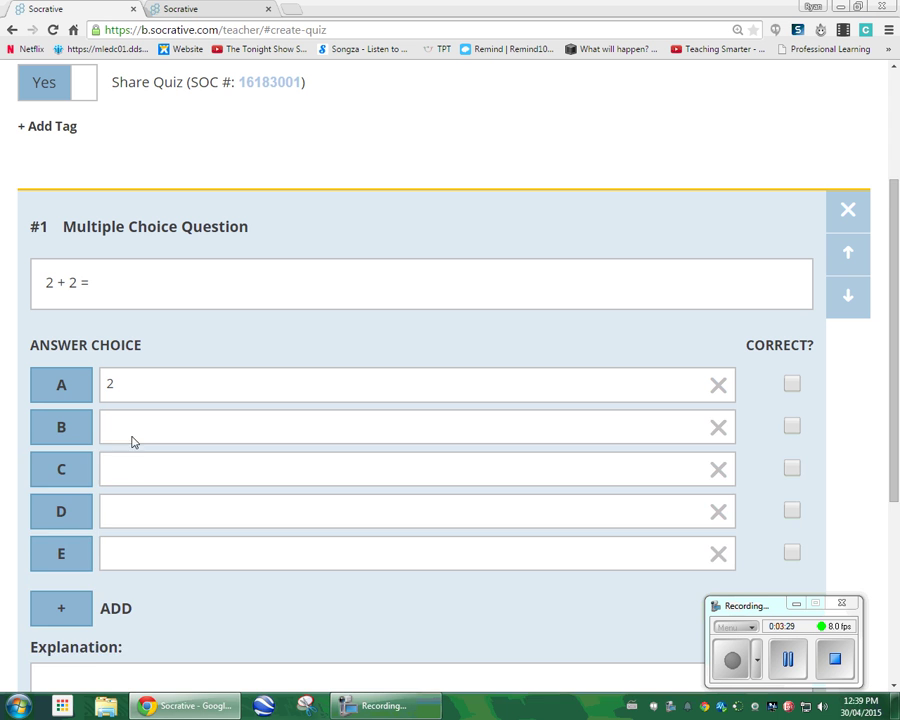
pyautogui.click(135, 430)
pyautogui.write('3')
pyautogui.click(150, 578)
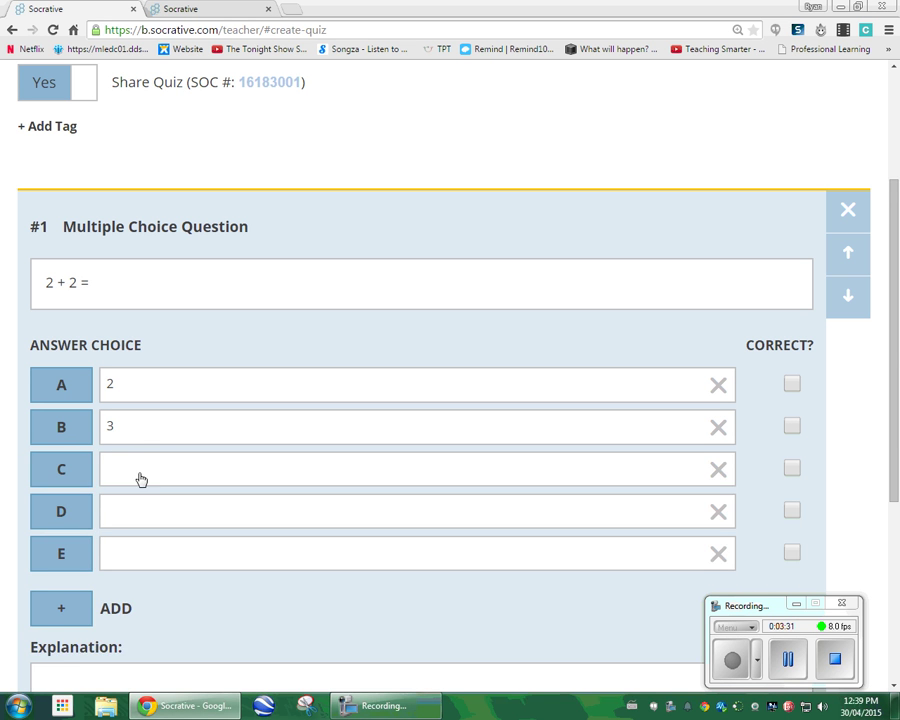
pyautogui.click(140, 474)
pyautogui.write('4')
pyautogui.click(172, 601)
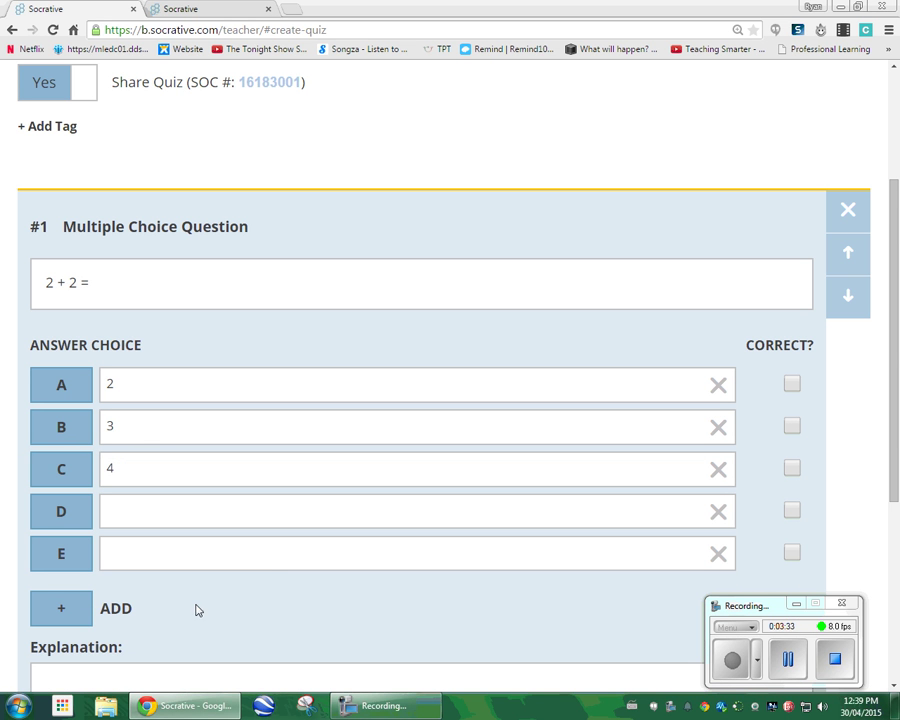
# Remove the empty answer rows and mark 4 as the correct answer.
pyautogui.click(720, 513)
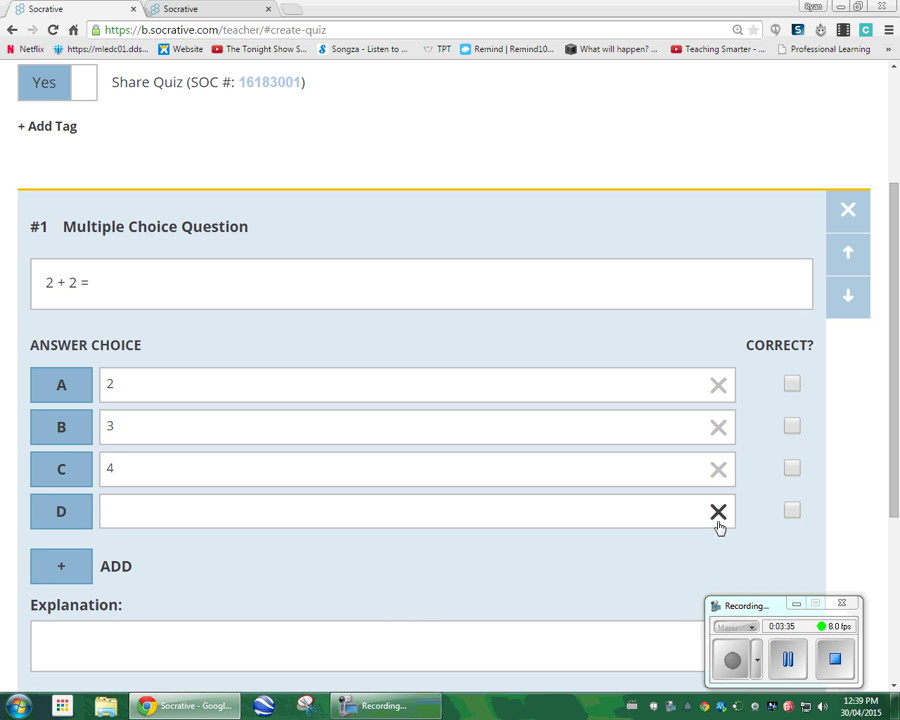
pyautogui.click(719, 513)
pyautogui.click(70, 525)
pyautogui.click(76, 566)
pyautogui.click(77, 610)
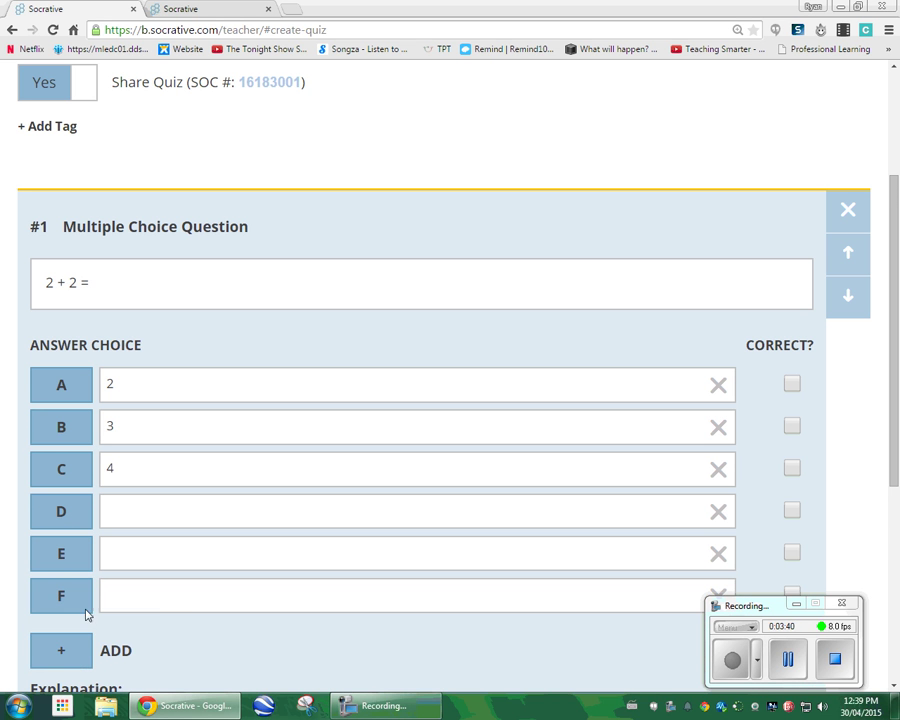
pyautogui.click(720, 513)
pyautogui.click(720, 513)
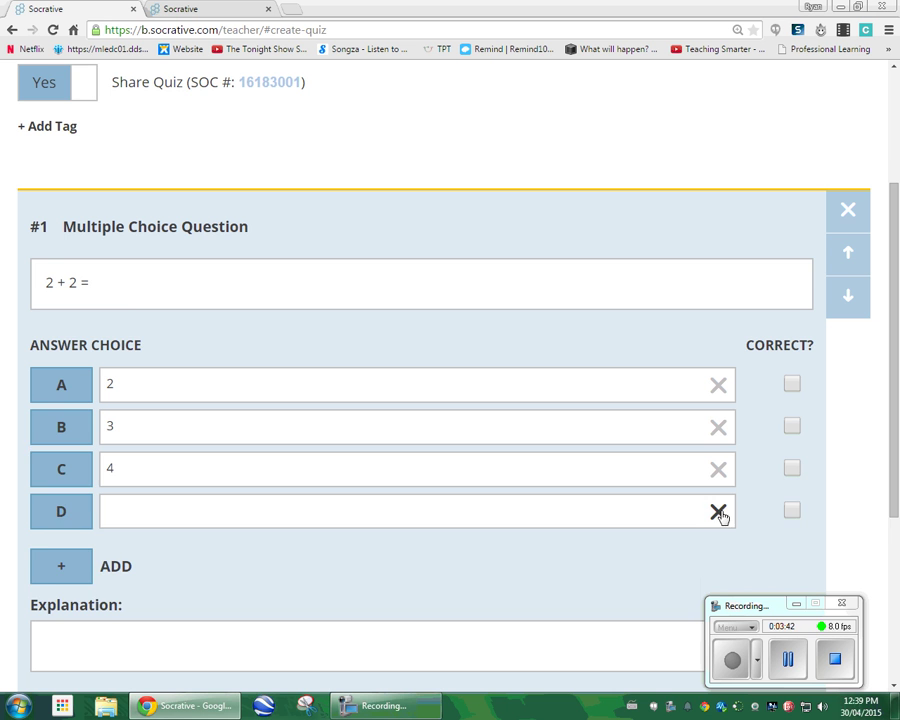
pyautogui.click(720, 513)
pyautogui.scroll(-1, 488, 548)
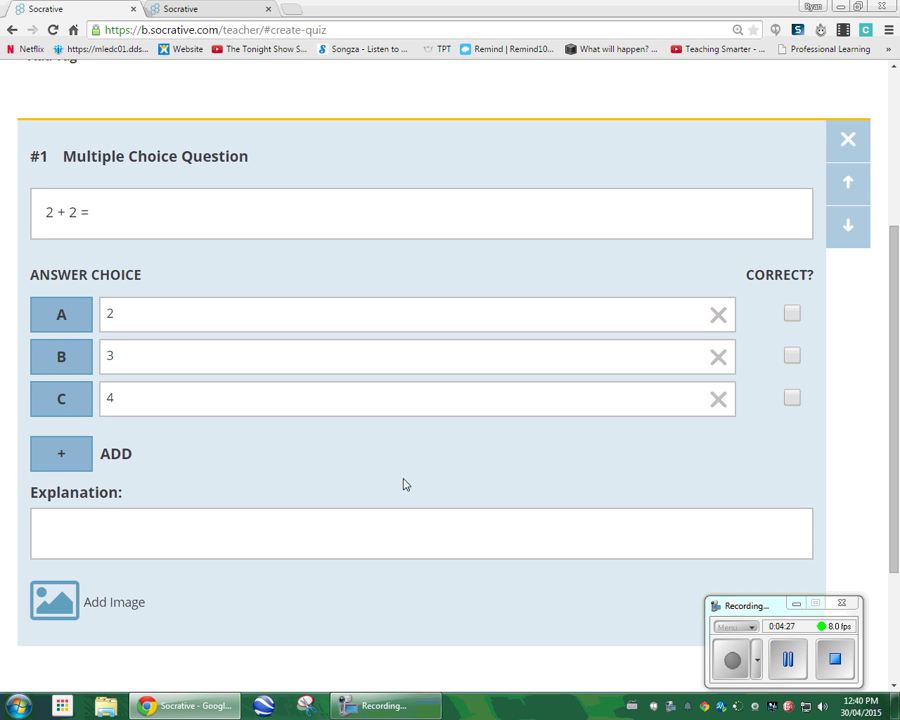
pyautogui.click(791, 399)
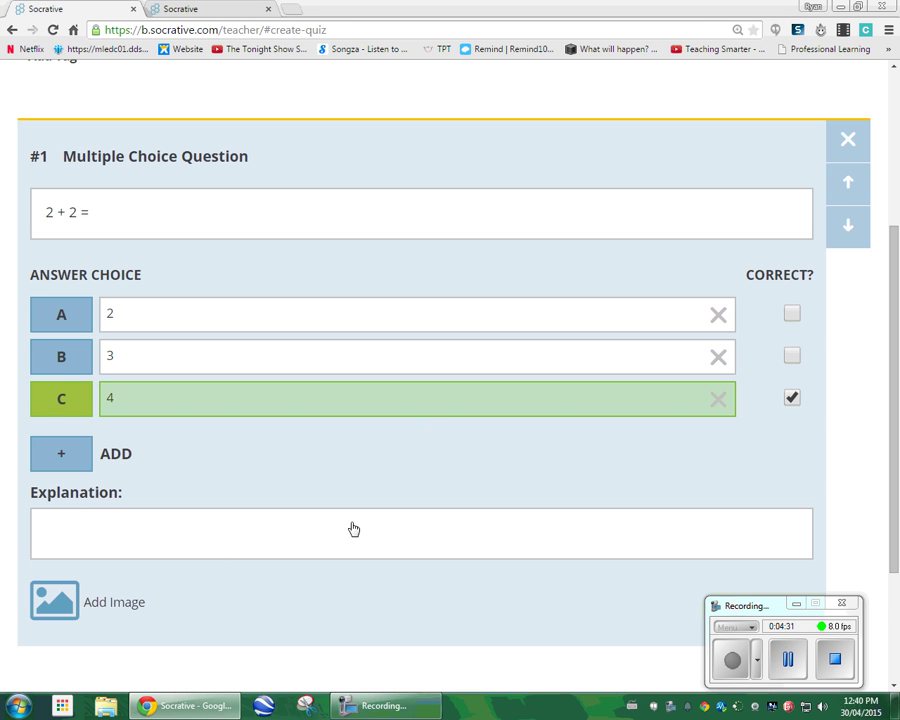
pyautogui.scroll(-2, 367, 538)
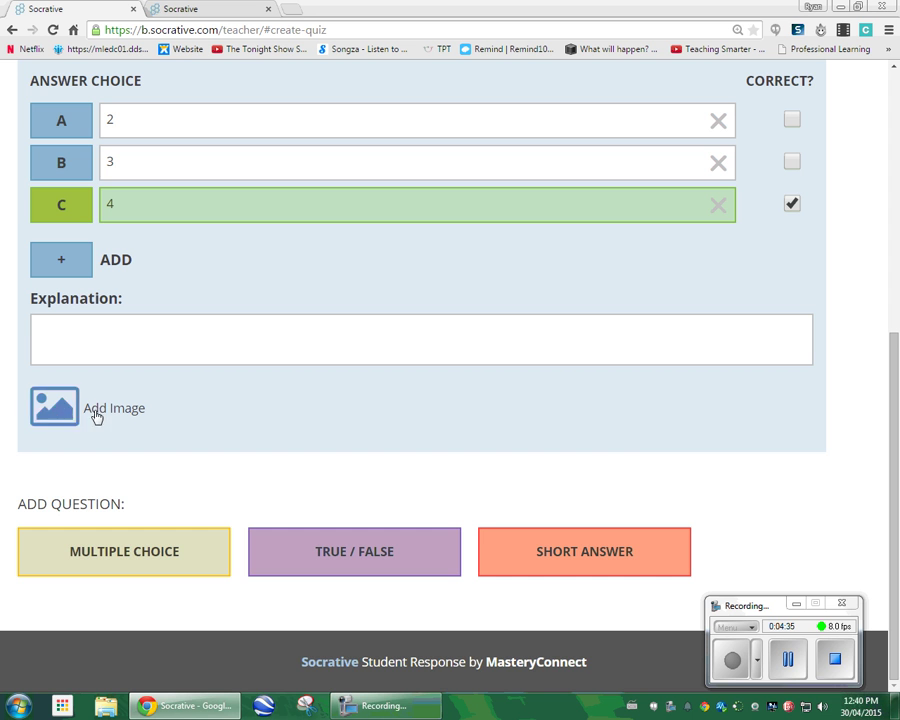
# Add a true/false question stating 'The cheetah is the fastest land animal.'.
pyautogui.click(315, 550)
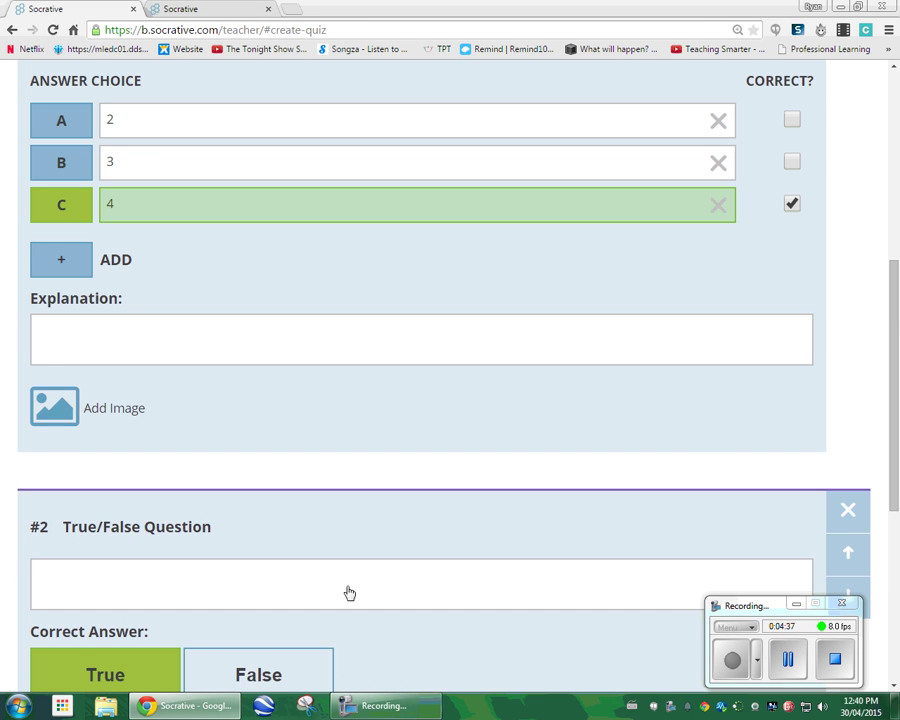
pyautogui.scroll(-2, 227, 573)
pyautogui.click(215, 362)
pyautogui.write('The cheetah ')
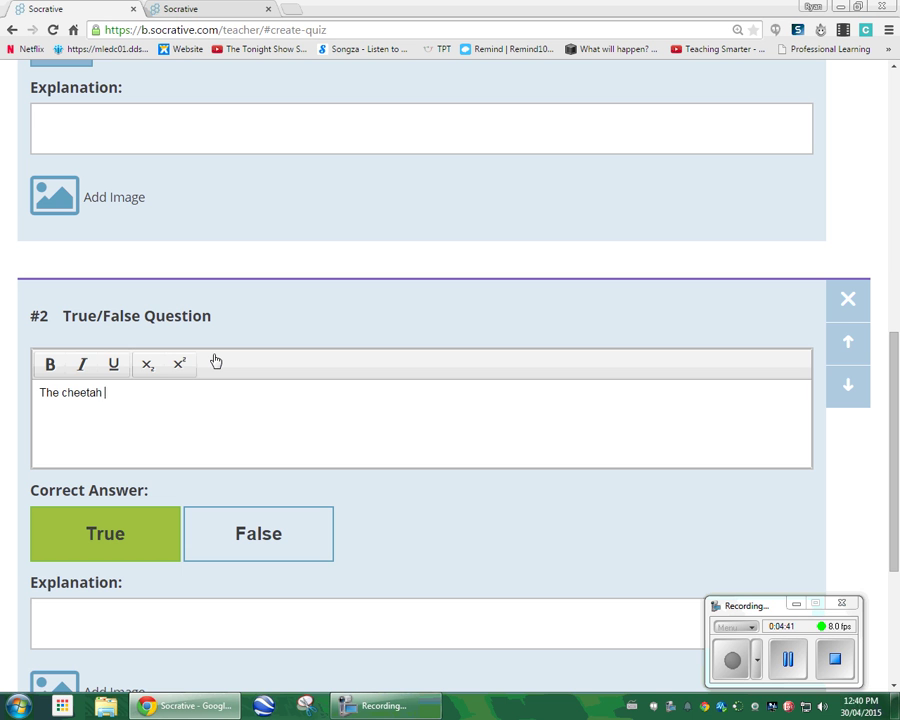
pyautogui.write('is the fastest ')
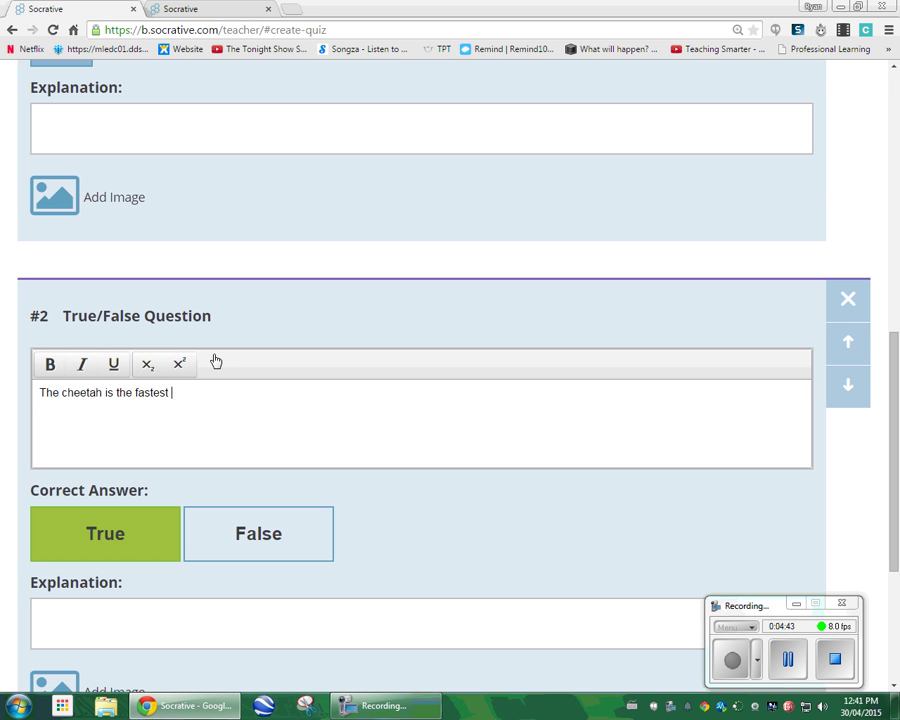
pyautogui.write('land animal.')
pyautogui.click(253, 552)
# Set True as the correct answer for the cheetah statement.
pyautogui.click(220, 458)
pyautogui.click(148, 479)
pyautogui.click(245, 488)
pyautogui.click(141, 490)
pyautogui.scroll(-2, 100, 552)
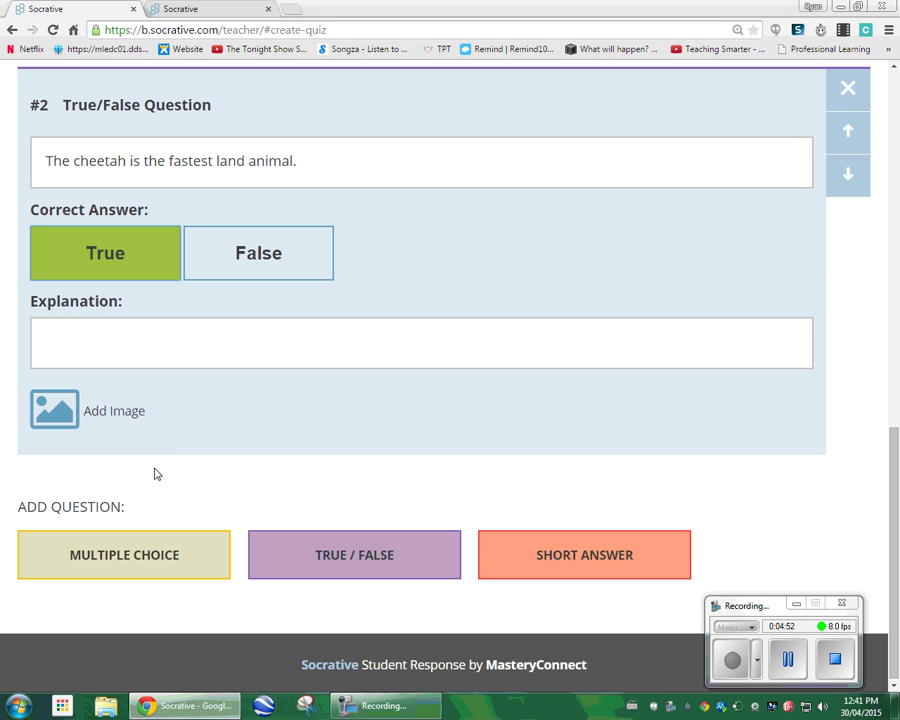
# Add a short-answer question and type 'What is it called when citizens can choose their own governement?'.
pyautogui.click(565, 545)
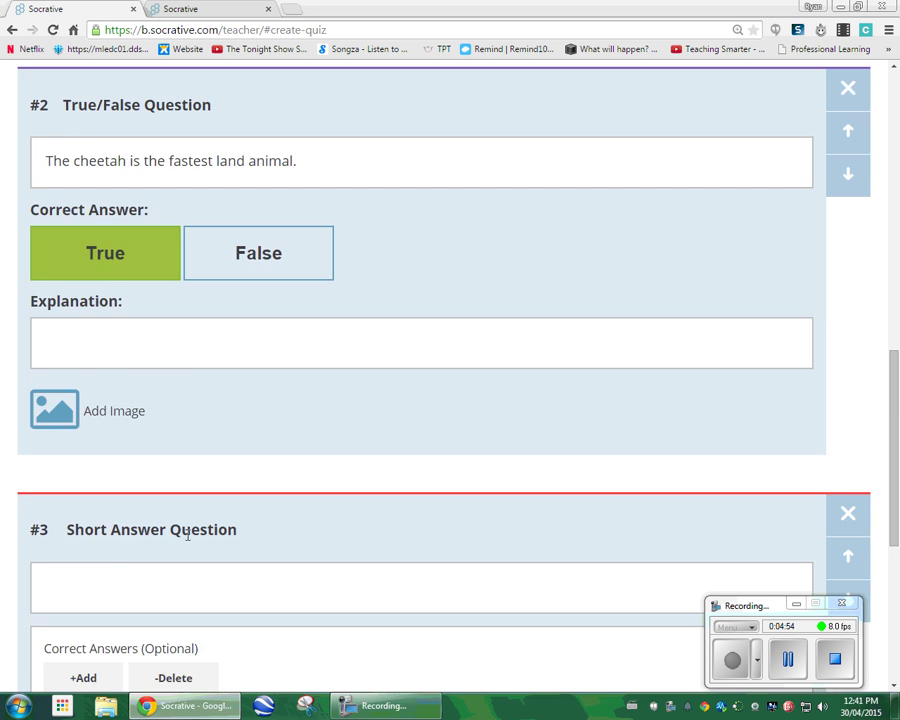
pyautogui.scroll(-3, 174, 474)
pyautogui.click(174, 316)
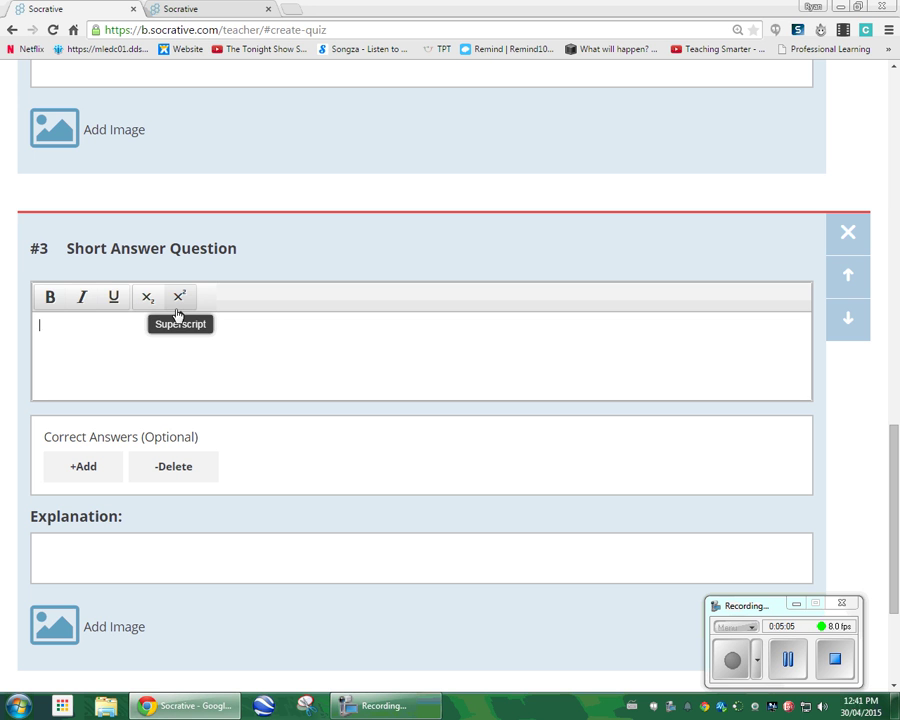
pyautogui.write('What is it cal')
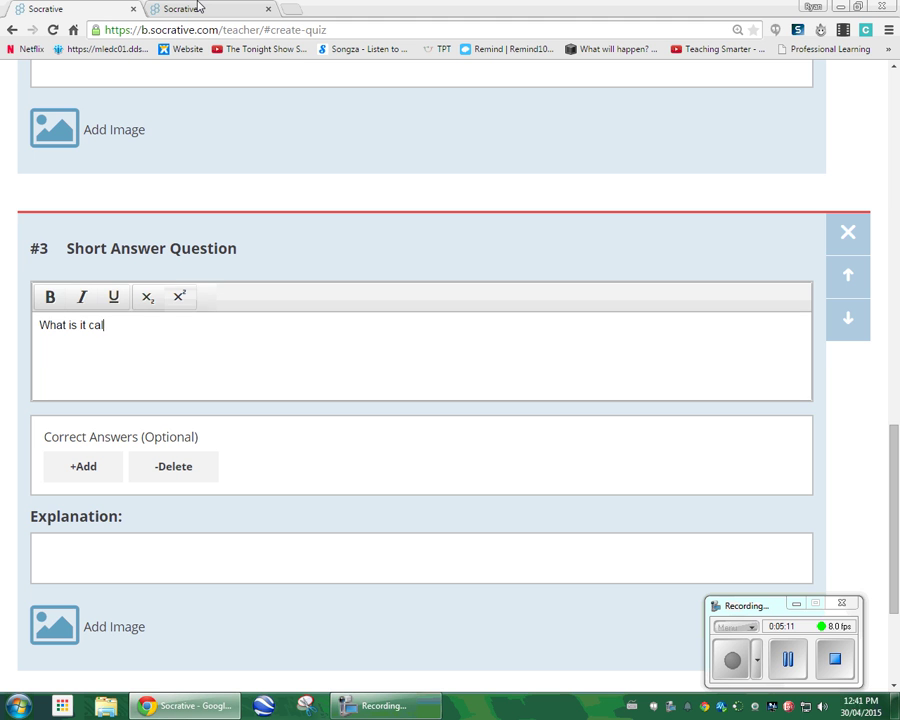
pyautogui.write('led when citizens can cho')
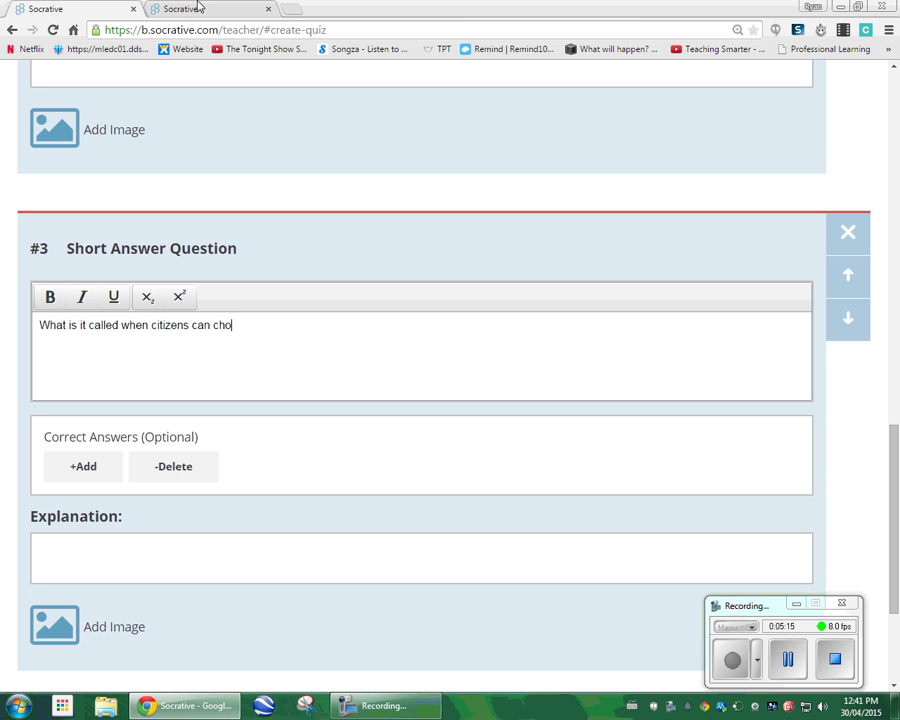
pyautogui.write('ose their own gove')
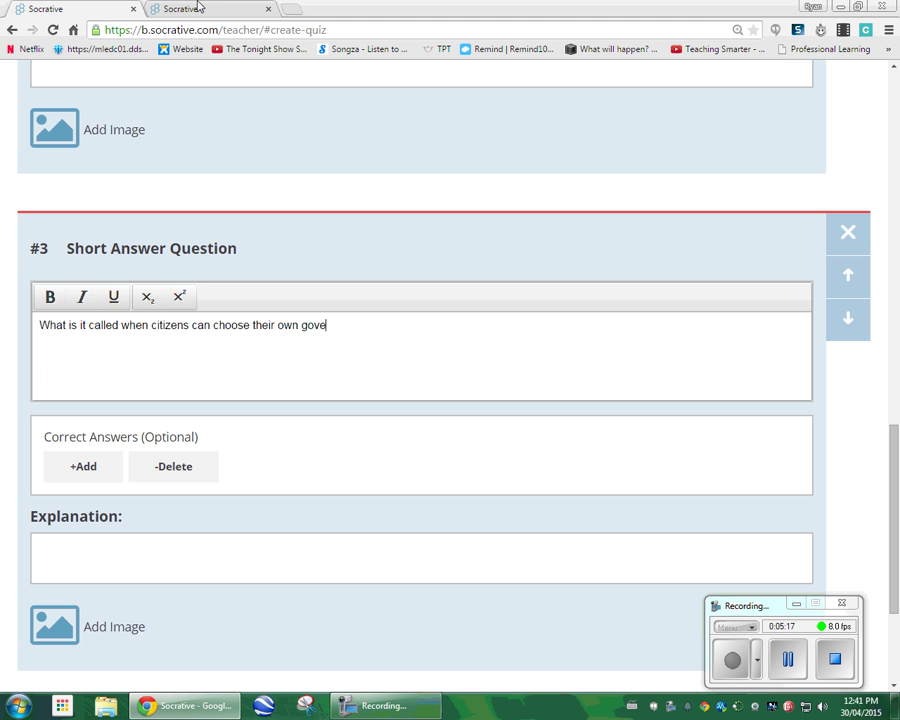
pyautogui.write('rnement?')
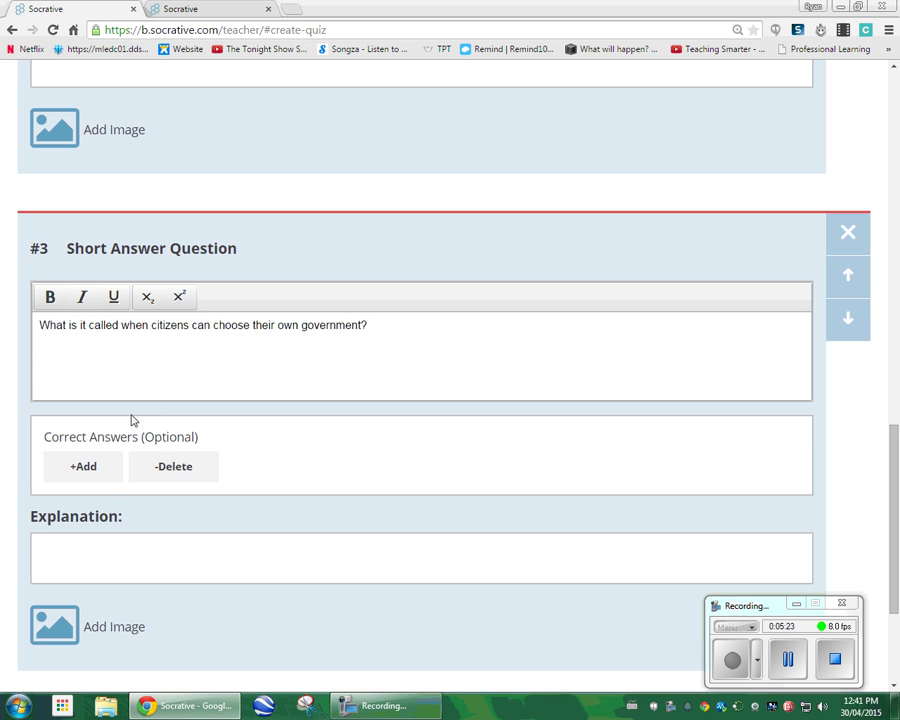
# Enter three Democracy variants as correct answers for question 3.
pyautogui.click(108, 475)
pyautogui.click(63, 399)
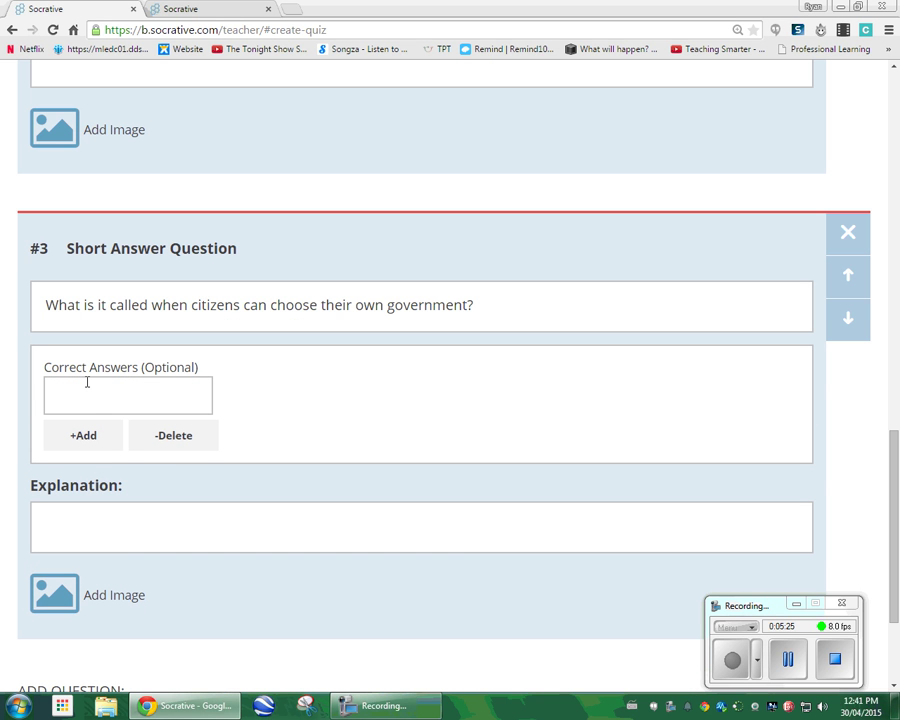
pyautogui.write('Democracy')
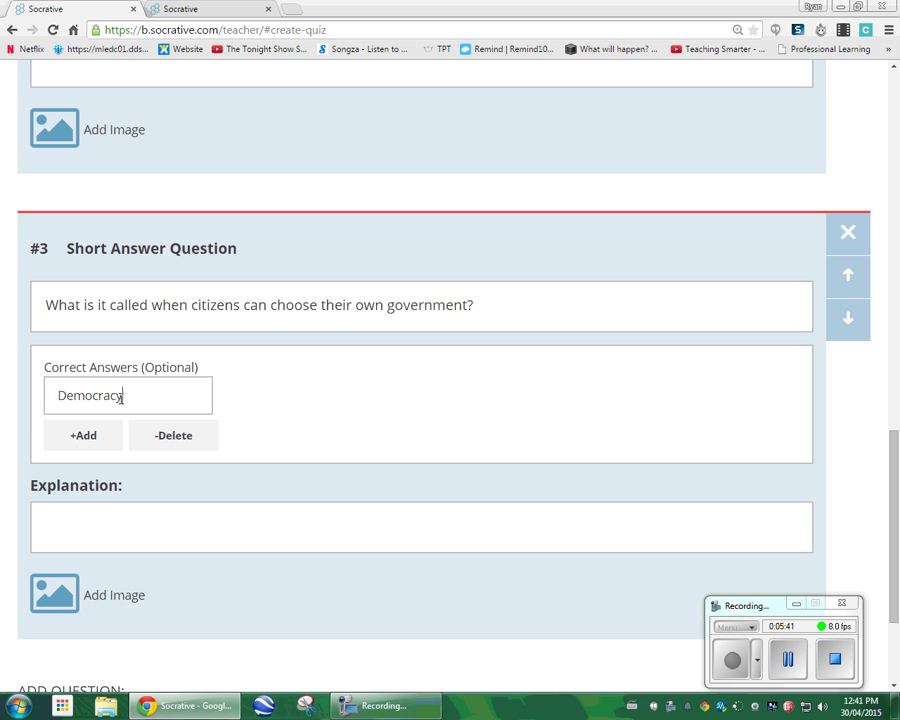
pyautogui.click(106, 445)
pyautogui.write('Dem')
pyautogui.click(115, 480)
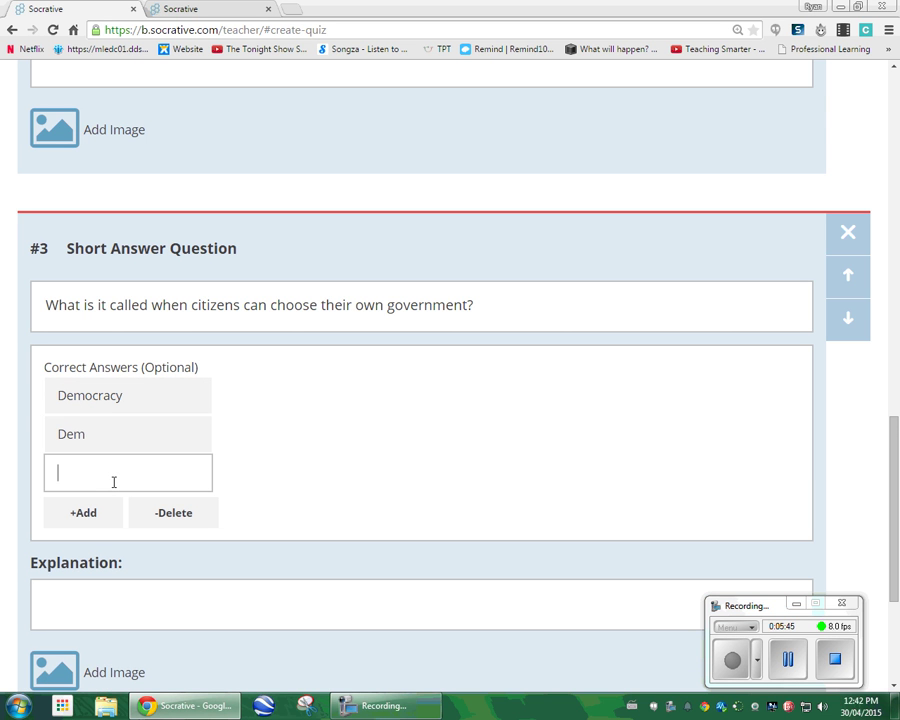
pyautogui.write('Democracy')
pyautogui.press('BackSpace')
pyautogui.press('BackSpace')
pyautogui.write('s')
# Delete all three correct answers so none remain preset.
pyautogui.click(181, 518)
pyautogui.click(172, 480)
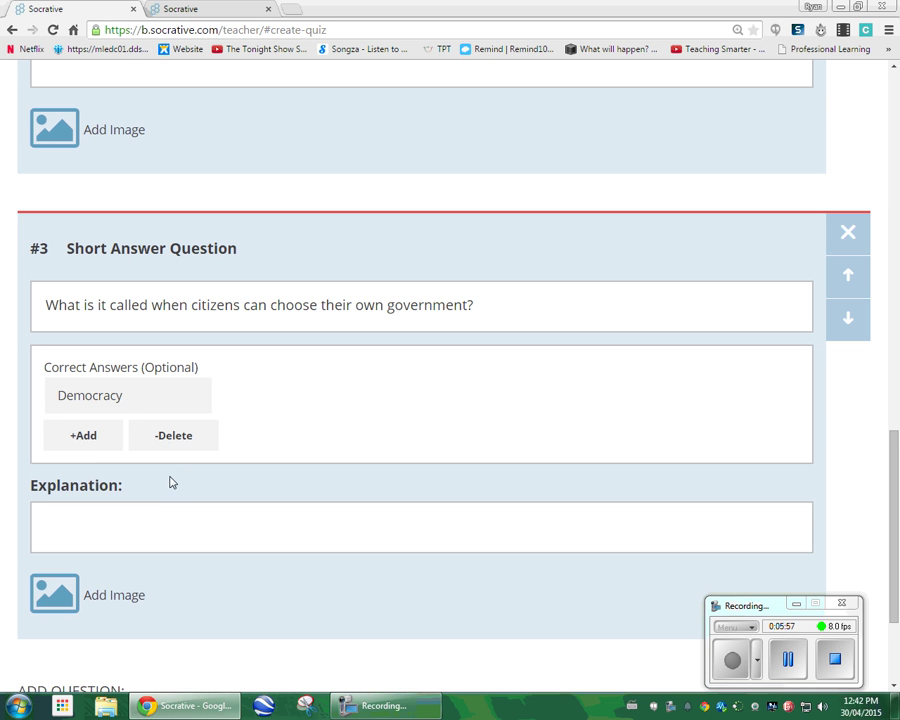
pyautogui.click(168, 436)
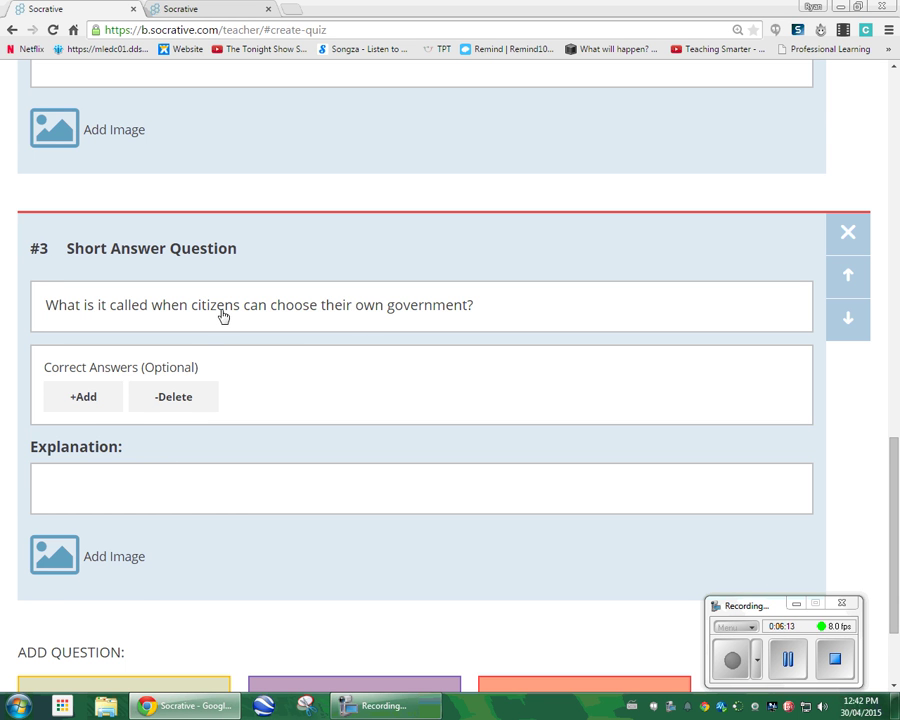
# Save & Exit the YouTube246 quiz, then select the YouTube 246 and YouTube 12345 rows.
pyautogui.scroll(3, 208, 336)
pyautogui.scroll(1, 210, 344)
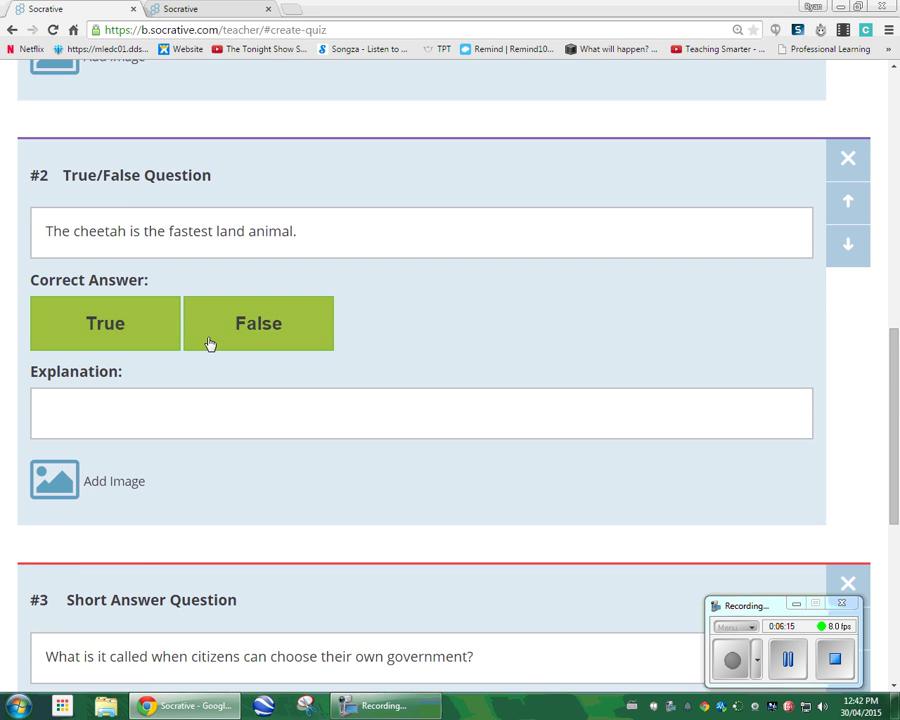
pyautogui.scroll(5, 210, 344)
pyautogui.scroll(3, 241, 322)
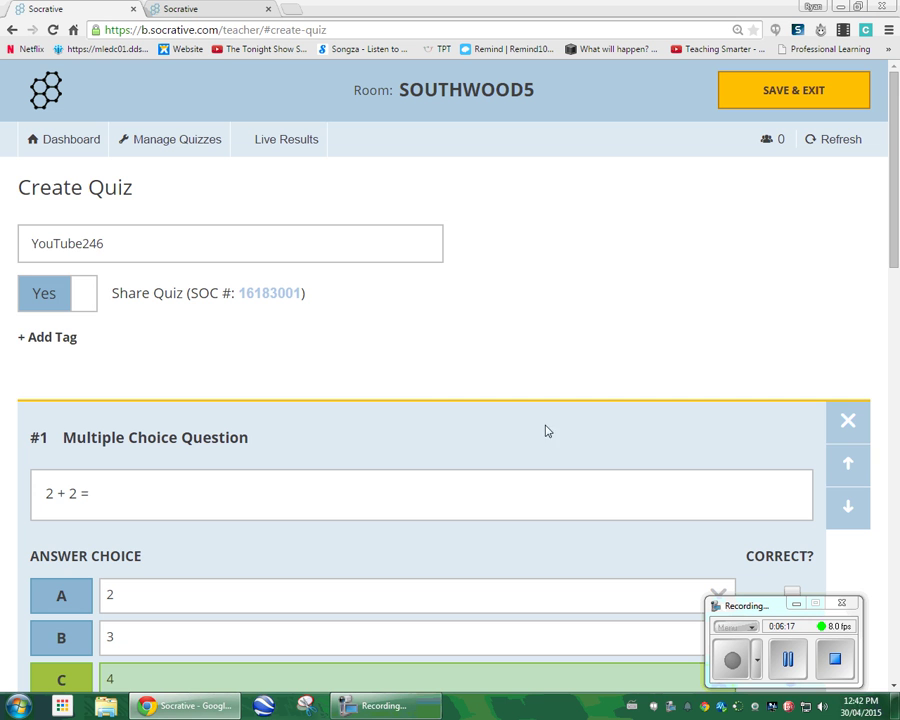
pyautogui.click(771, 92)
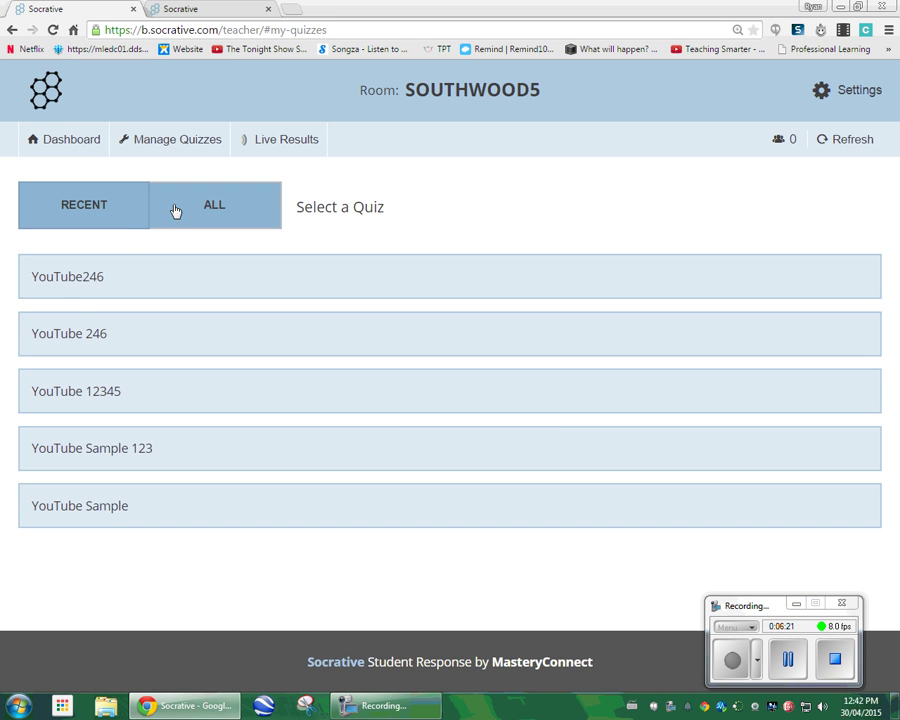
pyautogui.click(98, 339)
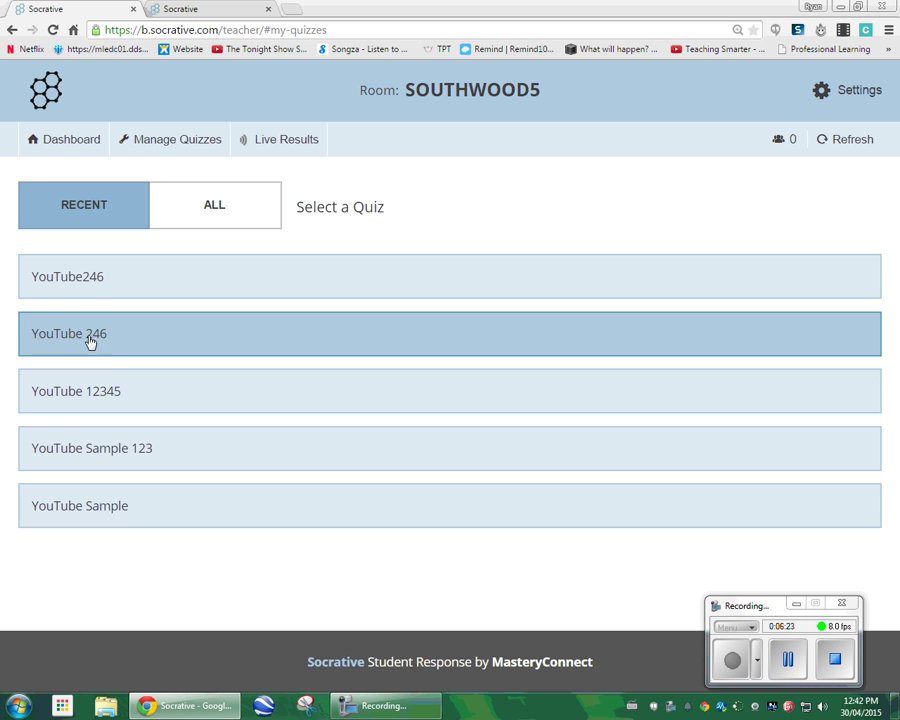
pyautogui.click(140, 377)
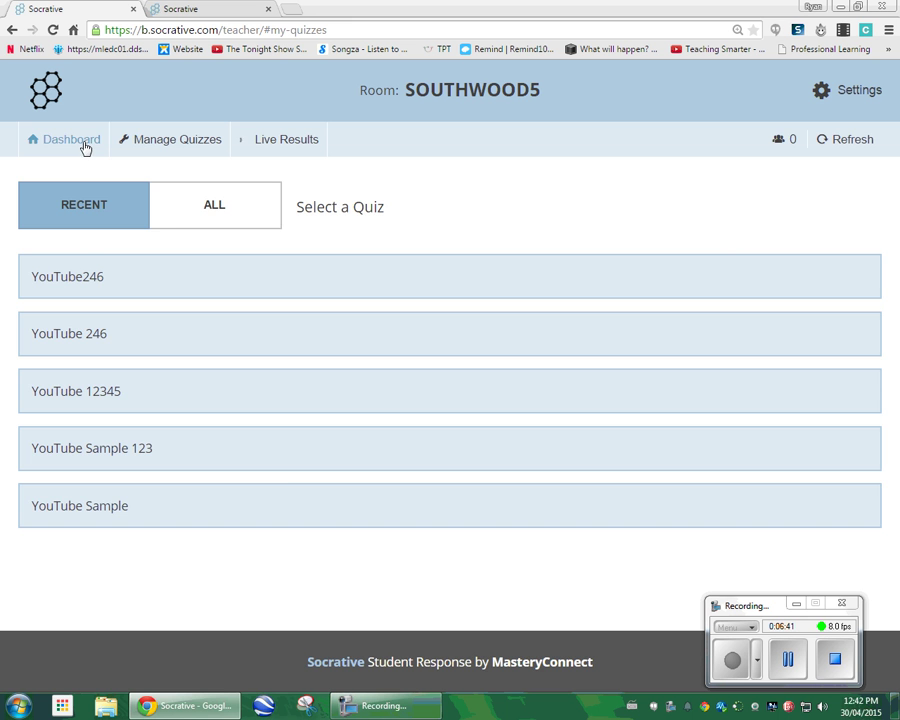
pyautogui.click(84, 146)
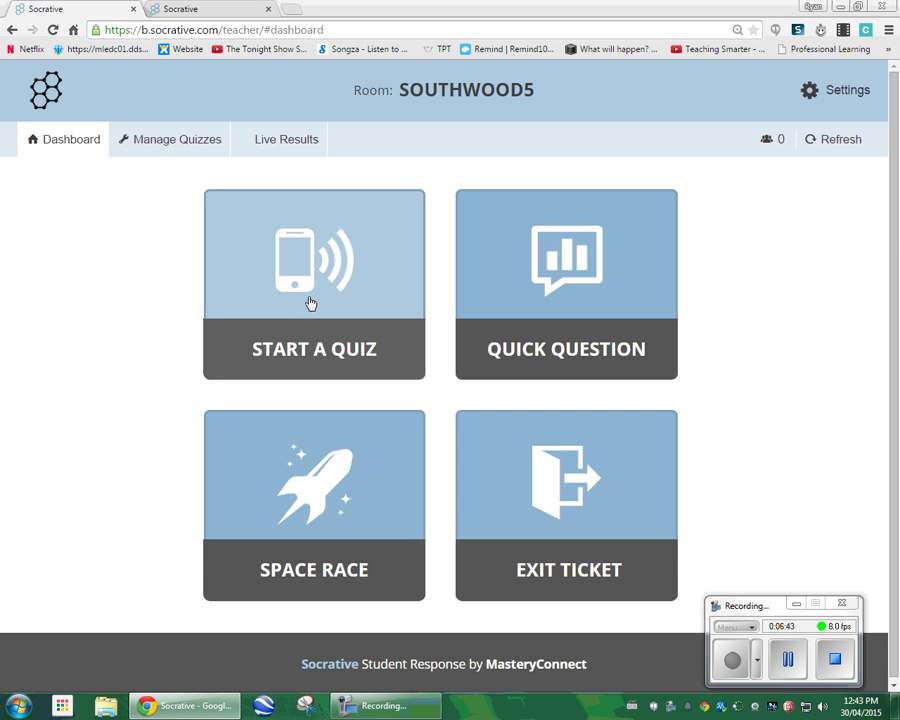
pyautogui.click(314, 305)
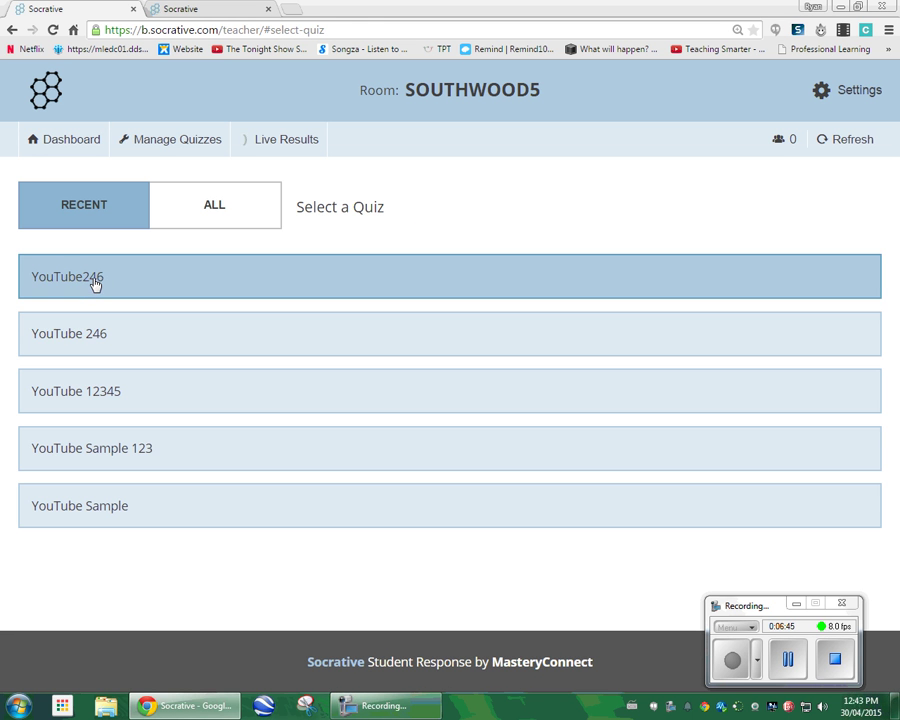
pyautogui.click(95, 284)
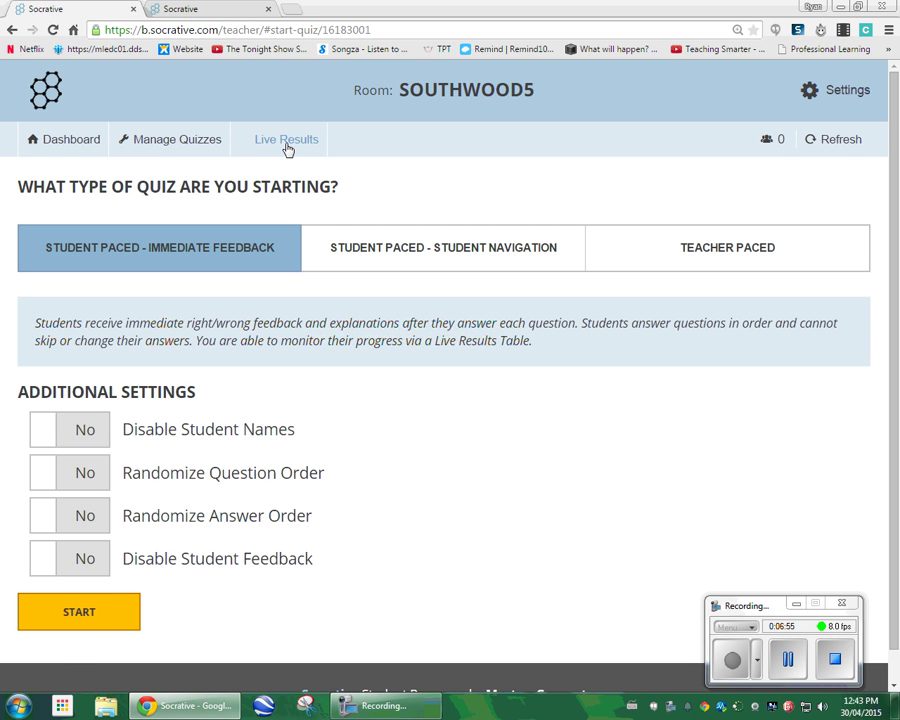
pyautogui.click(76, 619)
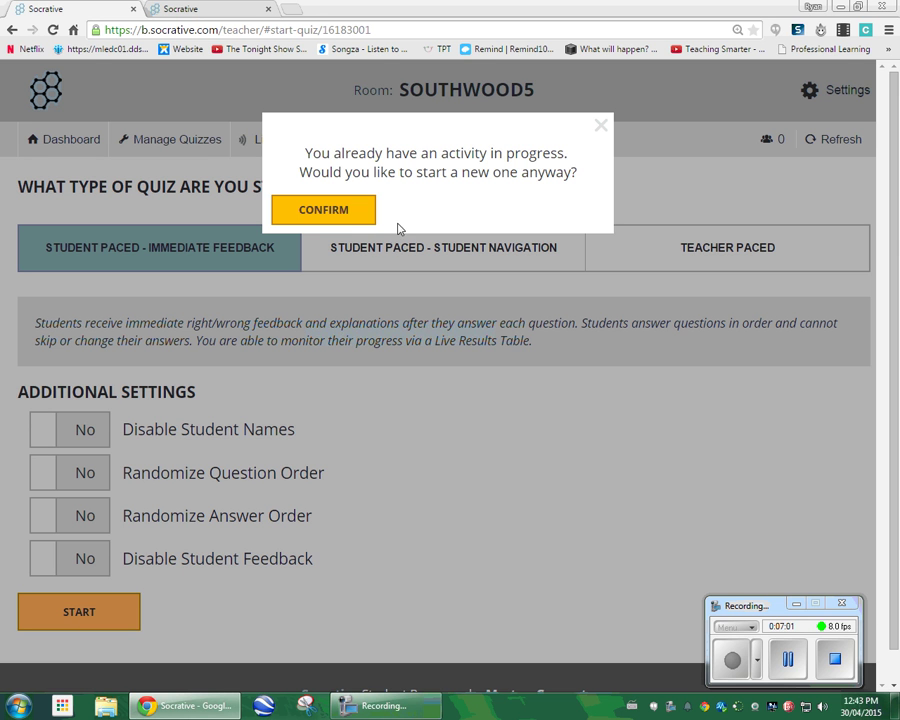
pyautogui.click(342, 216)
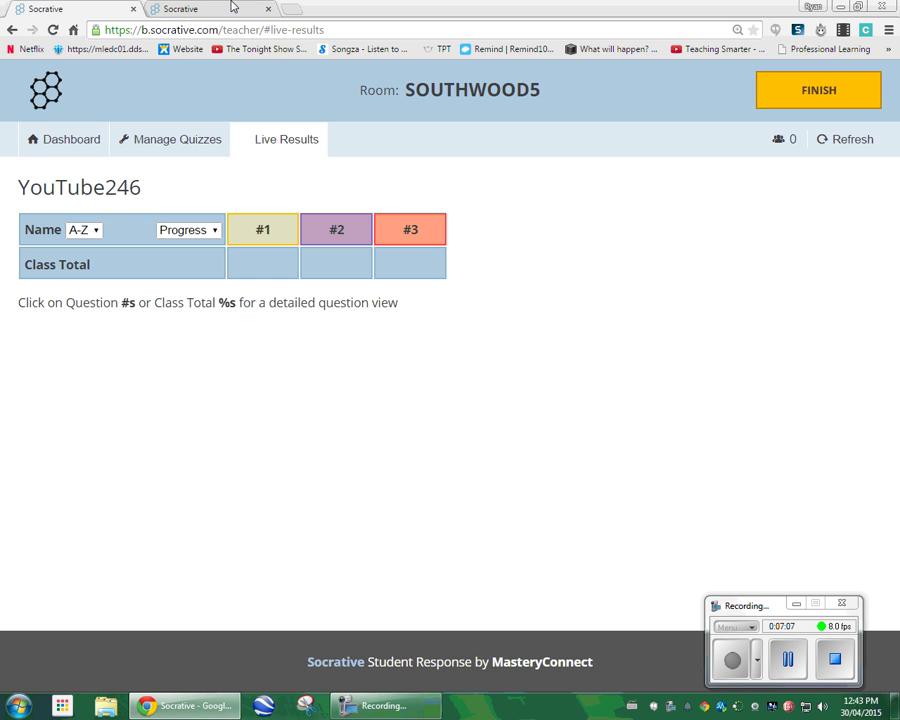
# Check the student login tab, then finish the running quiz and return to the dashboard.
pyautogui.click(165, 8)
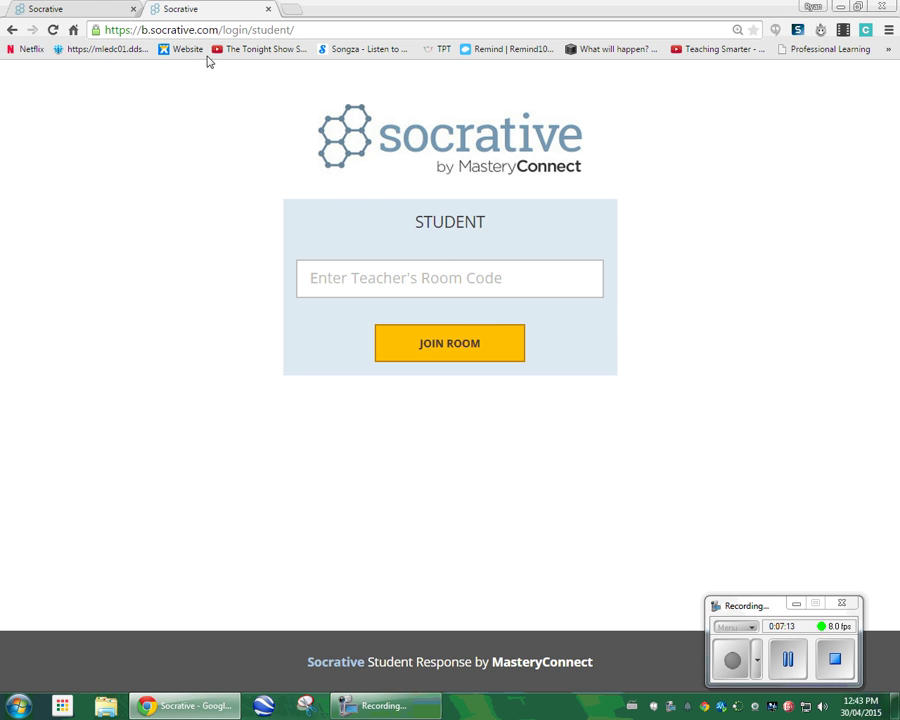
pyautogui.click(95, 9)
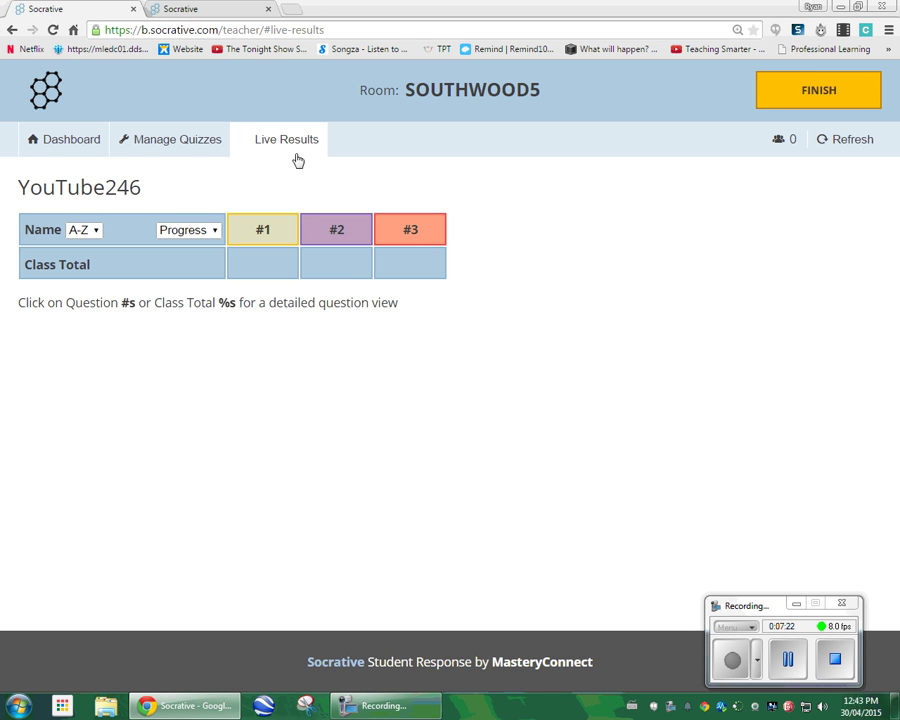
pyautogui.click(835, 100)
pyautogui.click(553, 232)
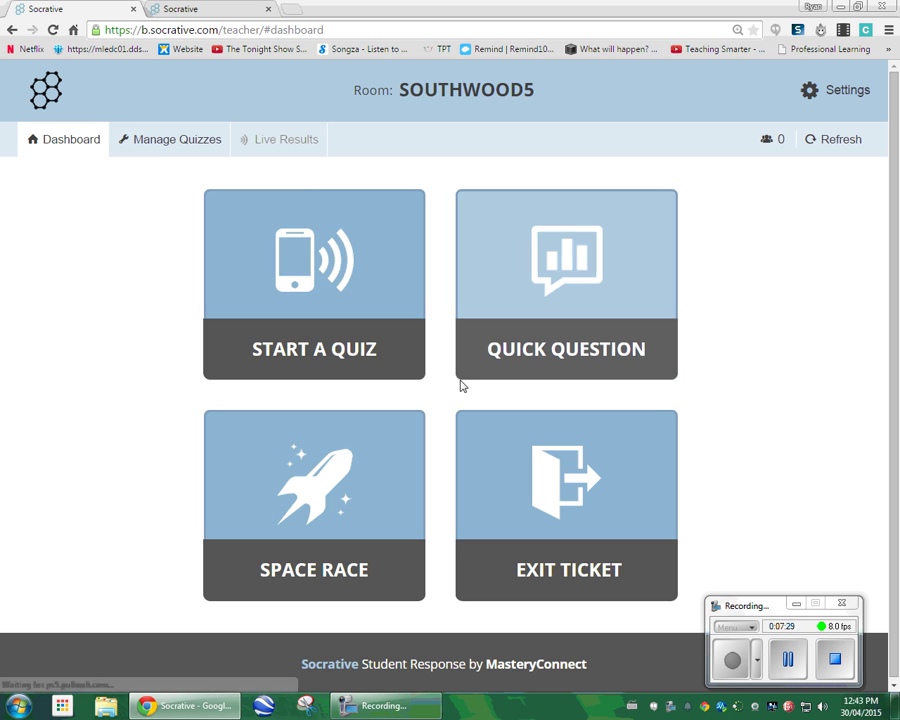
# Relaunch YouTube246 with immediate feedback and restore the browser to half-screen showing the student login tab.
pyautogui.click(295, 265)
pyautogui.click(145, 277)
pyautogui.click(110, 611)
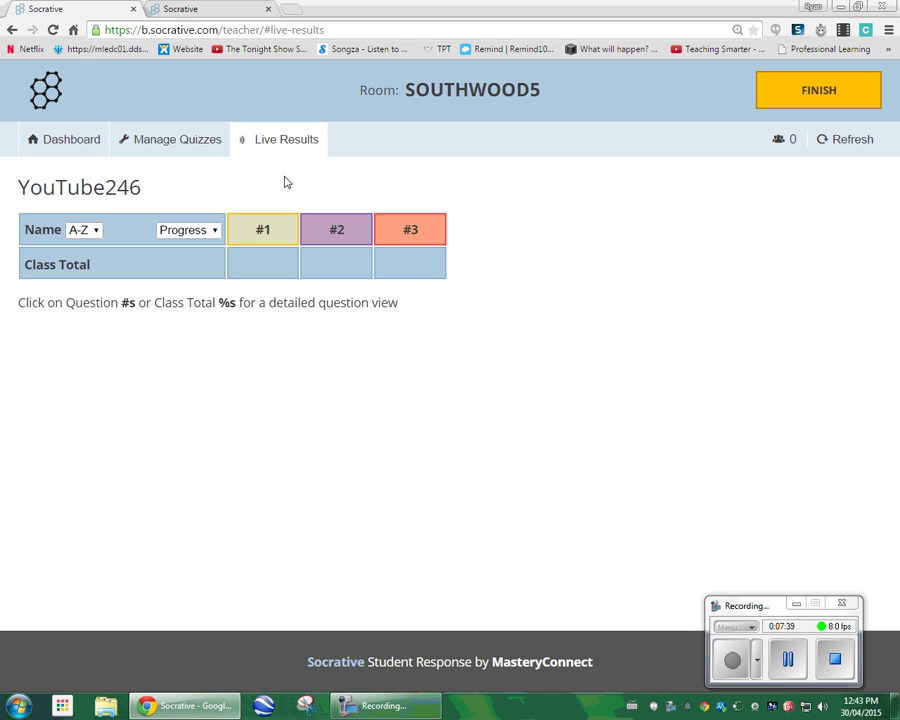
pyautogui.doubleClick(346, 12)
pyautogui.click(170, 22)
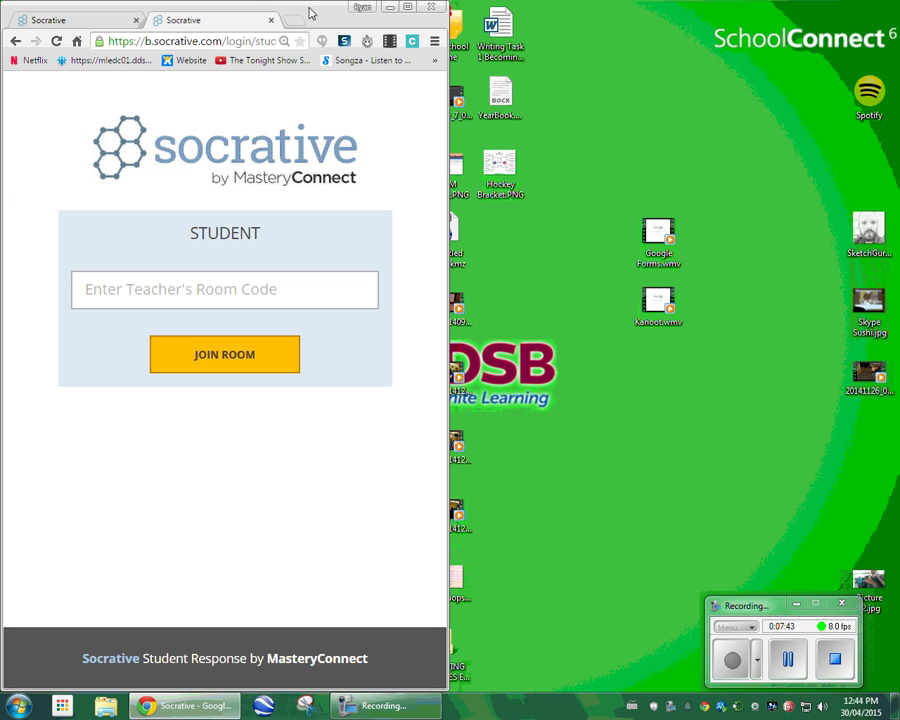
# Move the student page into its own right-half window and finish the current quiz activity.
pyautogui.moveTo(215, 18); pyautogui.dragTo(897, 135)
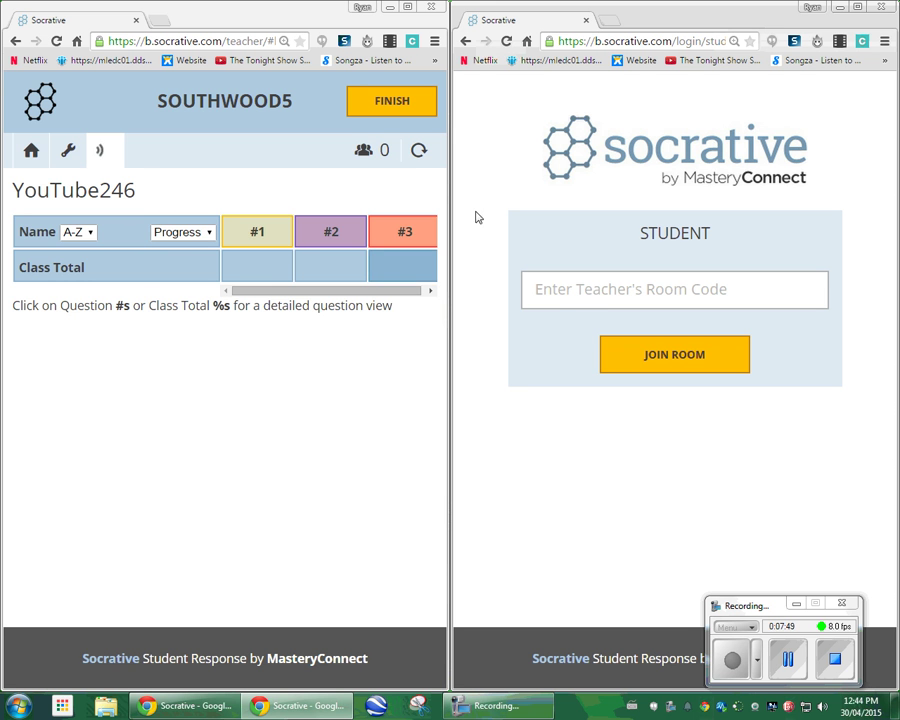
pyautogui.click(406, 102)
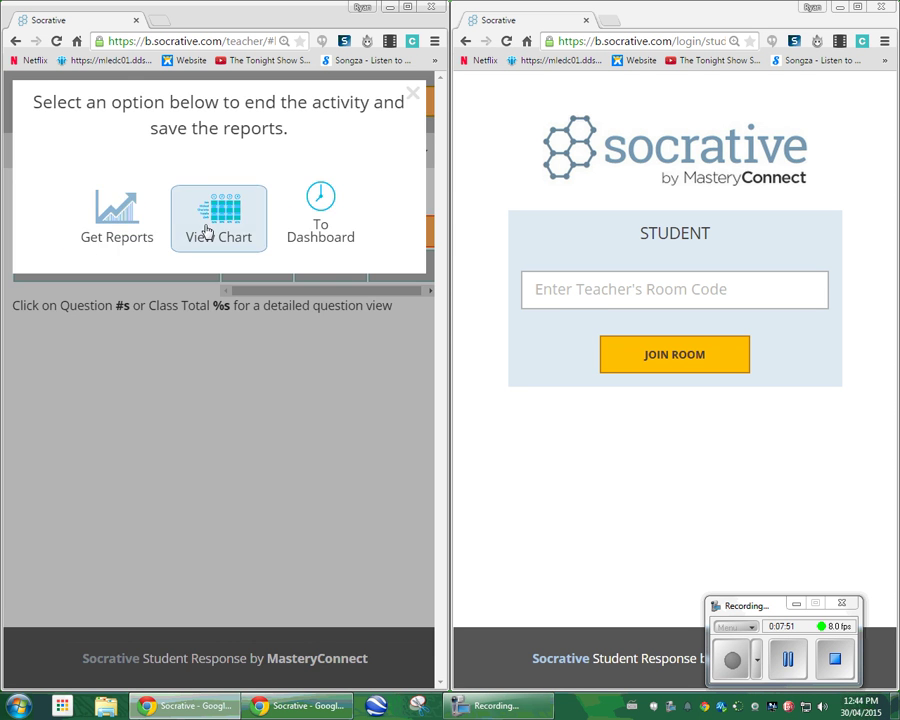
pyautogui.click(324, 226)
pyautogui.click(76, 334)
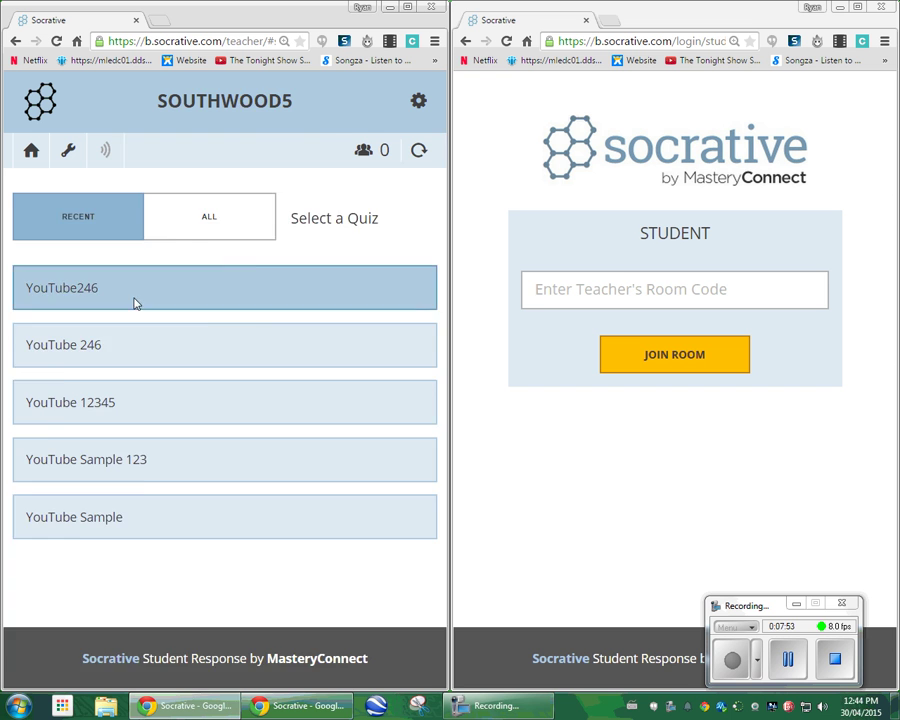
pyautogui.click(135, 305)
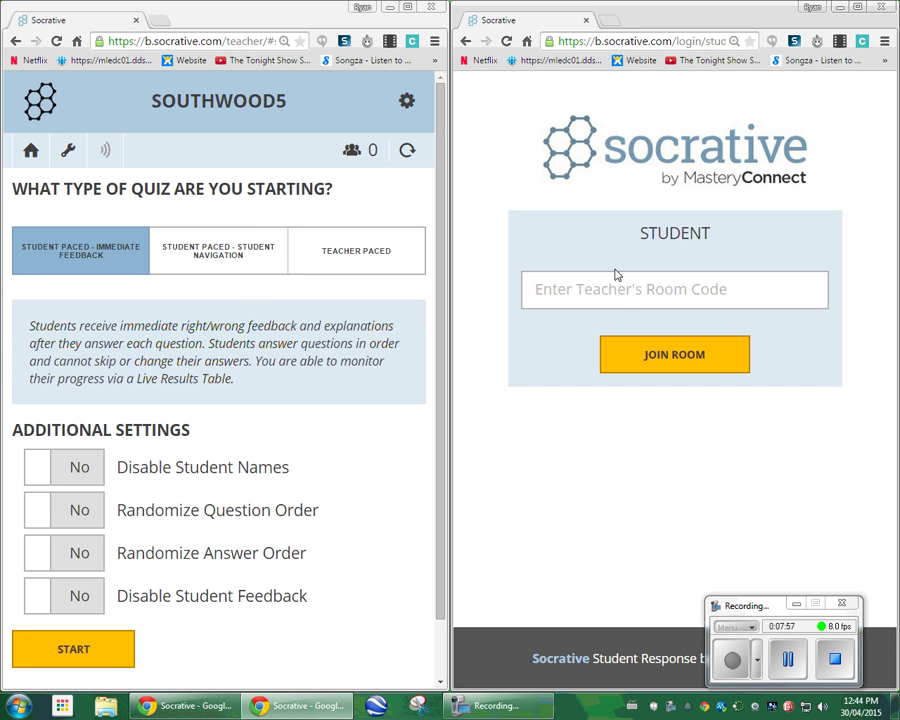
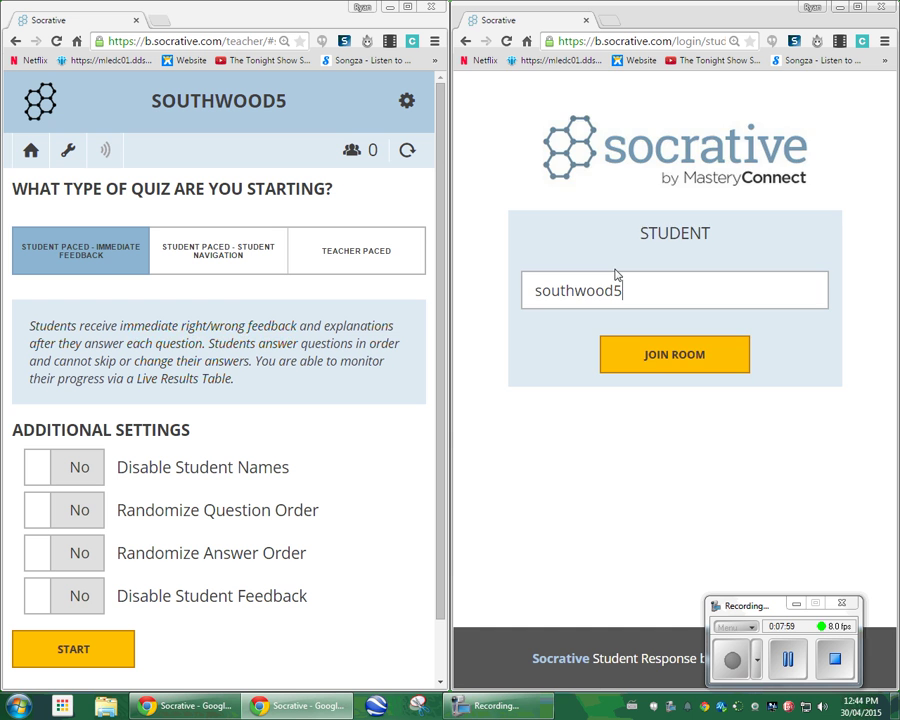
pyautogui.press('Return')
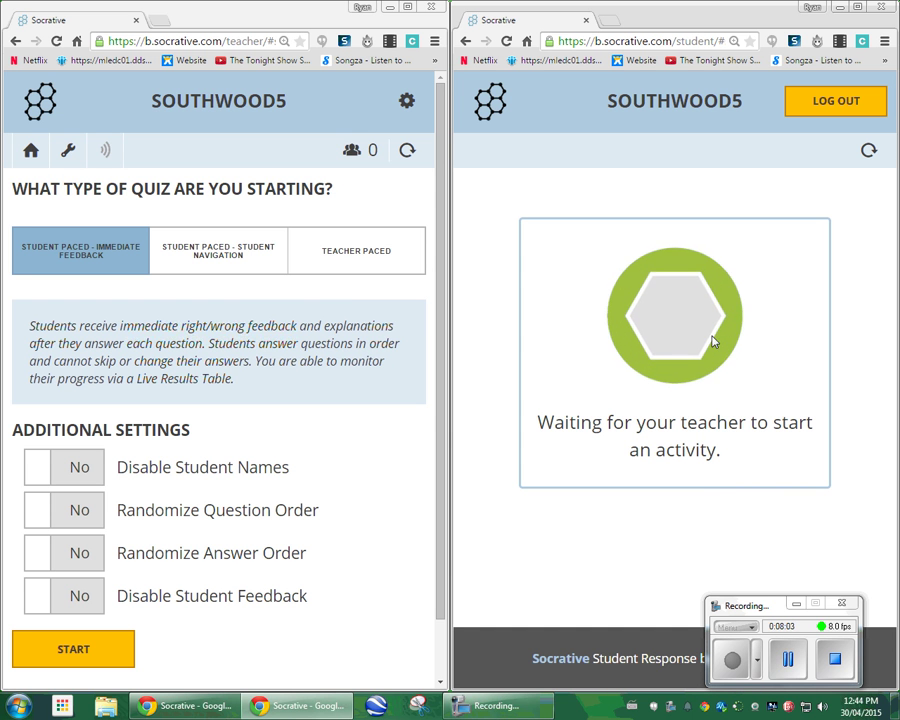
# Start the YouTube246 quiz and sign the test student in with a name.
pyautogui.click(112, 643)
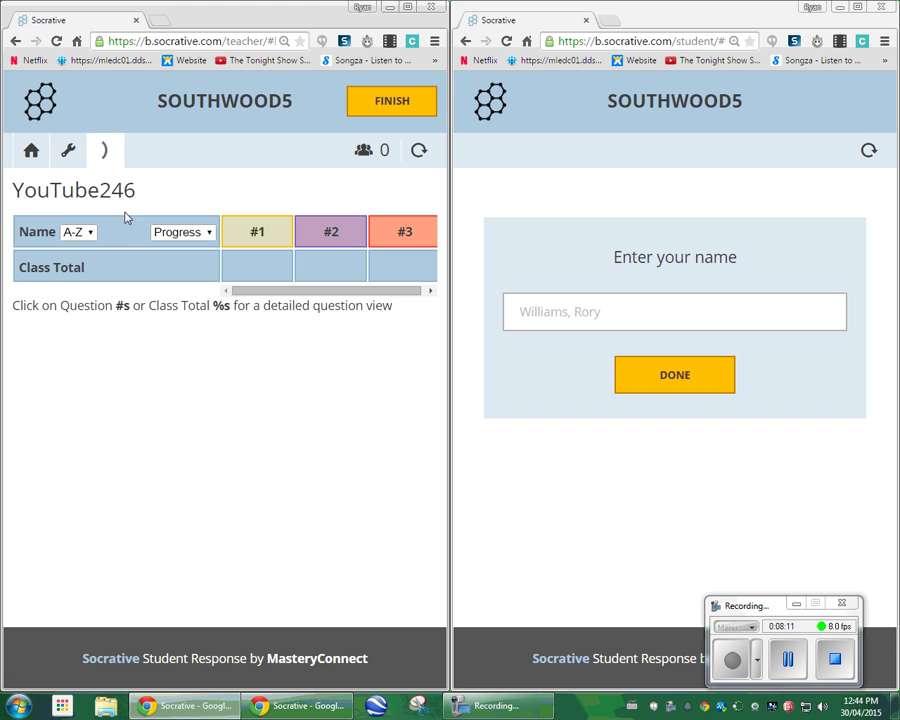
pyautogui.click(561, 317)
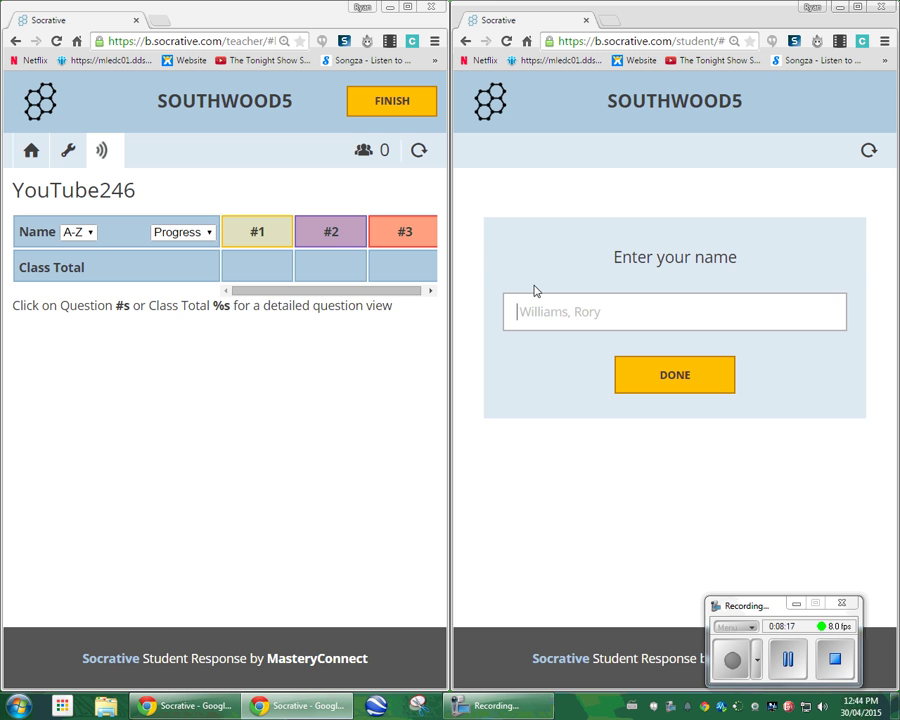
pyautogui.write('Rory')
pyautogui.click(640, 374)
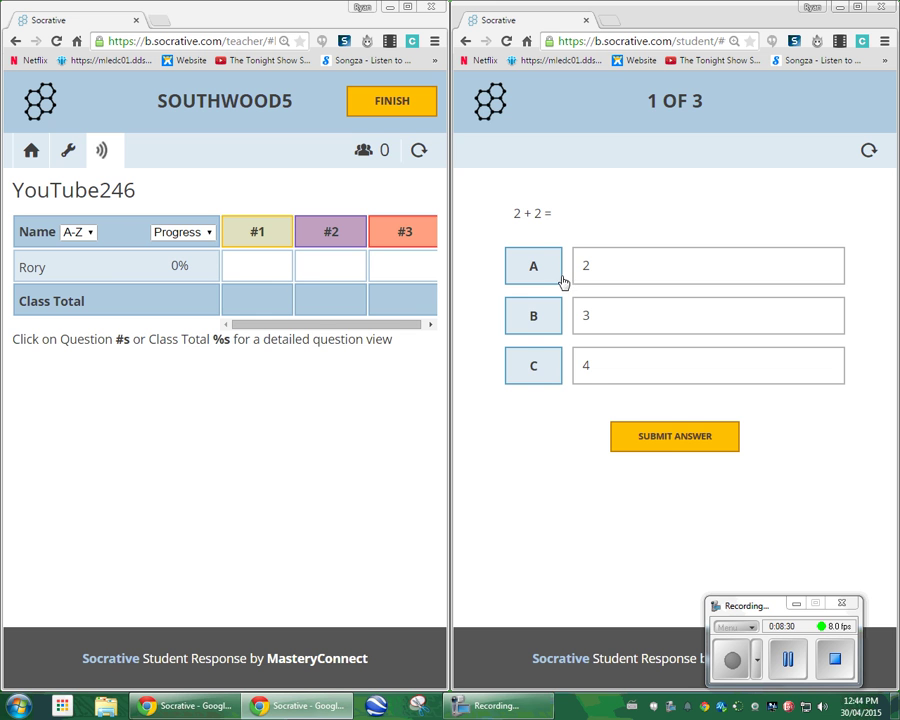
# Submit the student's answers: 4 (C) for question 1, True for question 2, and a written answer for question 3.
pyautogui.click(533, 366)
pyautogui.click(667, 440)
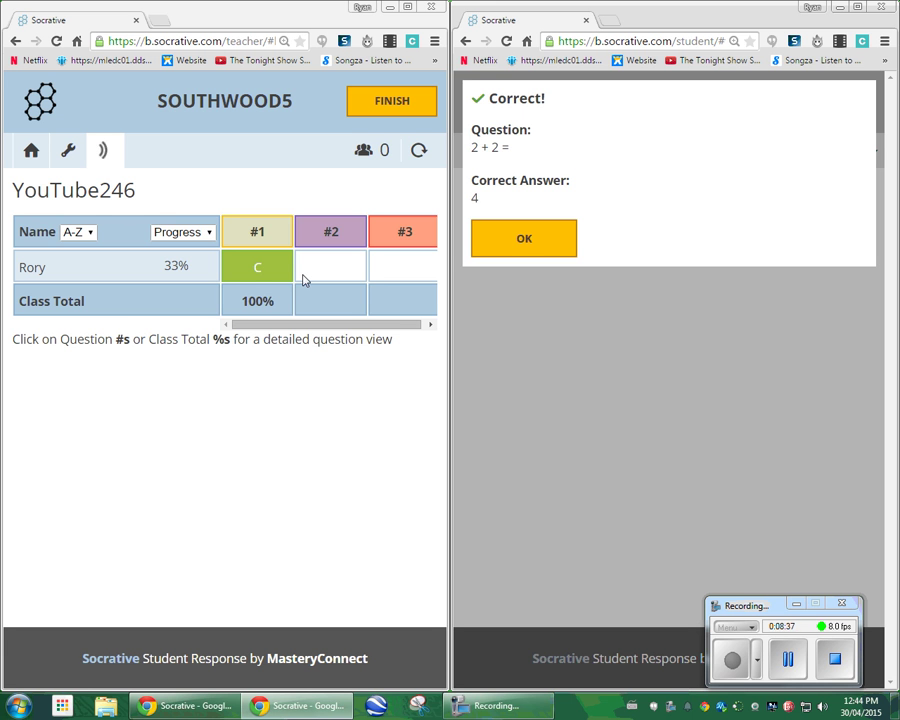
pyautogui.click(524, 240)
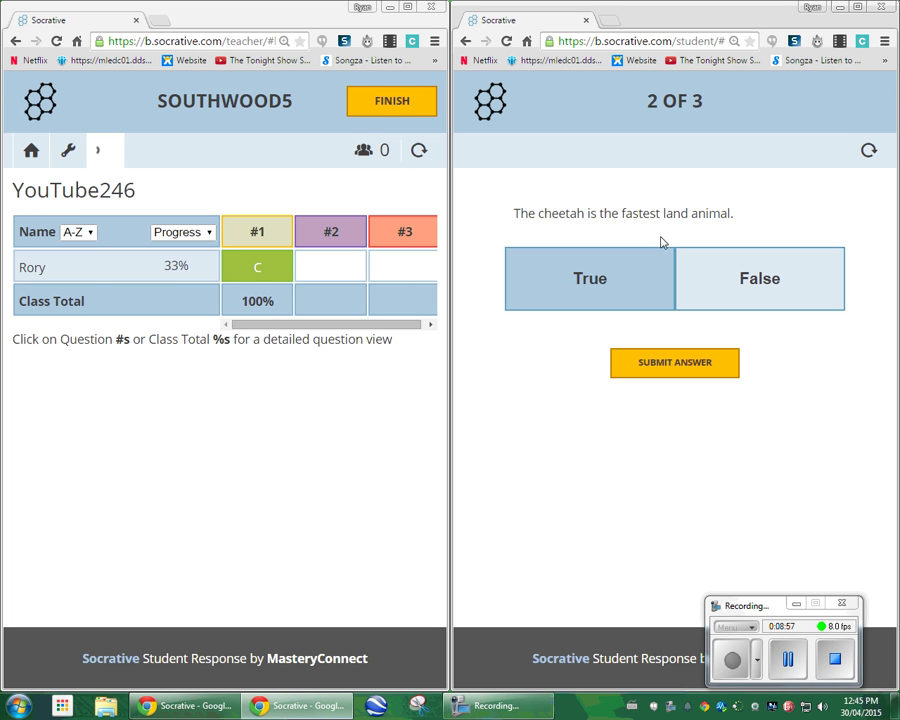
pyautogui.click(608, 280)
pyautogui.click(646, 372)
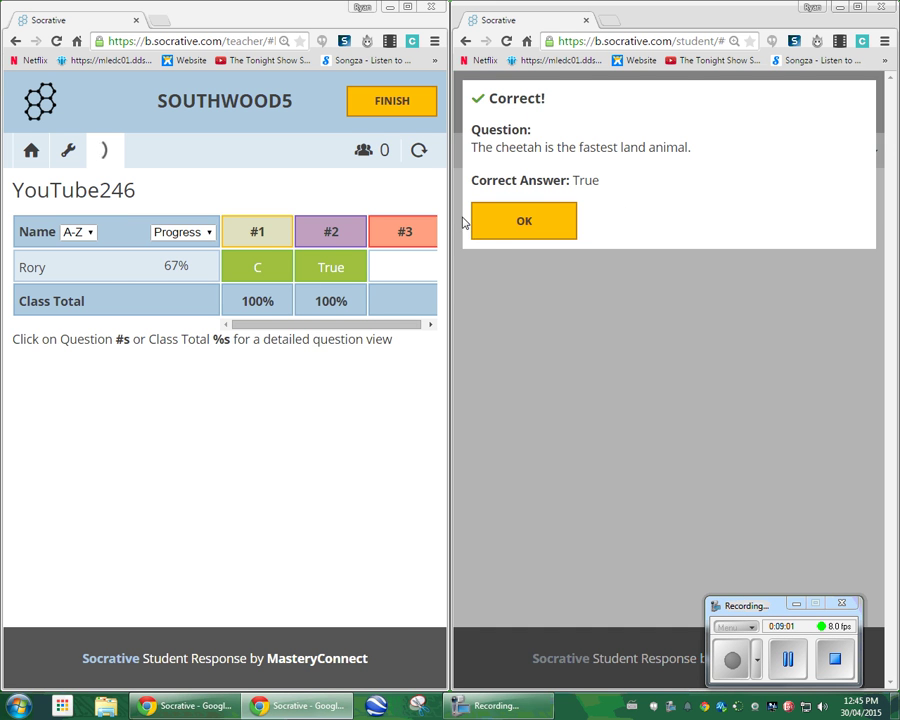
pyautogui.click(494, 235)
pyautogui.click(622, 285)
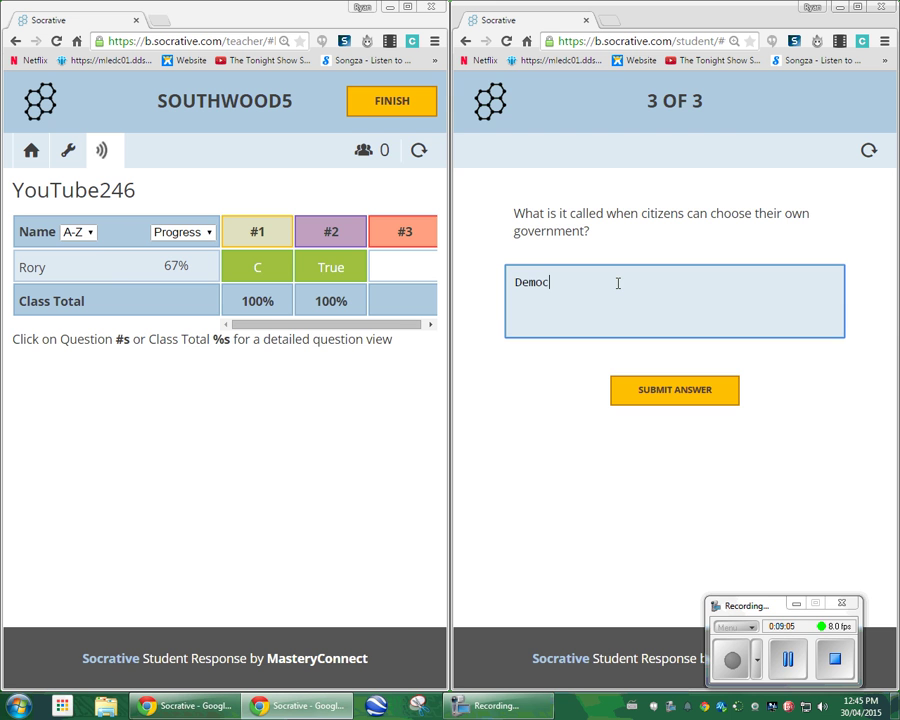
pyautogui.click(652, 389)
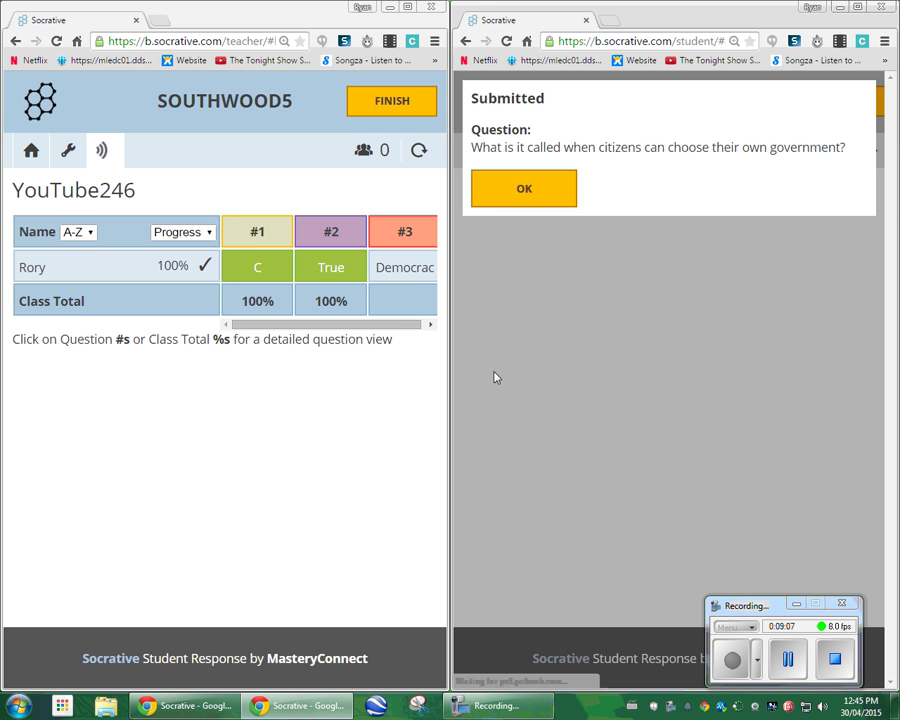
# Widen the teacher window to show the full results table and narrow the student window.
pyautogui.moveTo(446, 208); pyautogui.dragTo(481, 210)
pyautogui.click(613, 294)
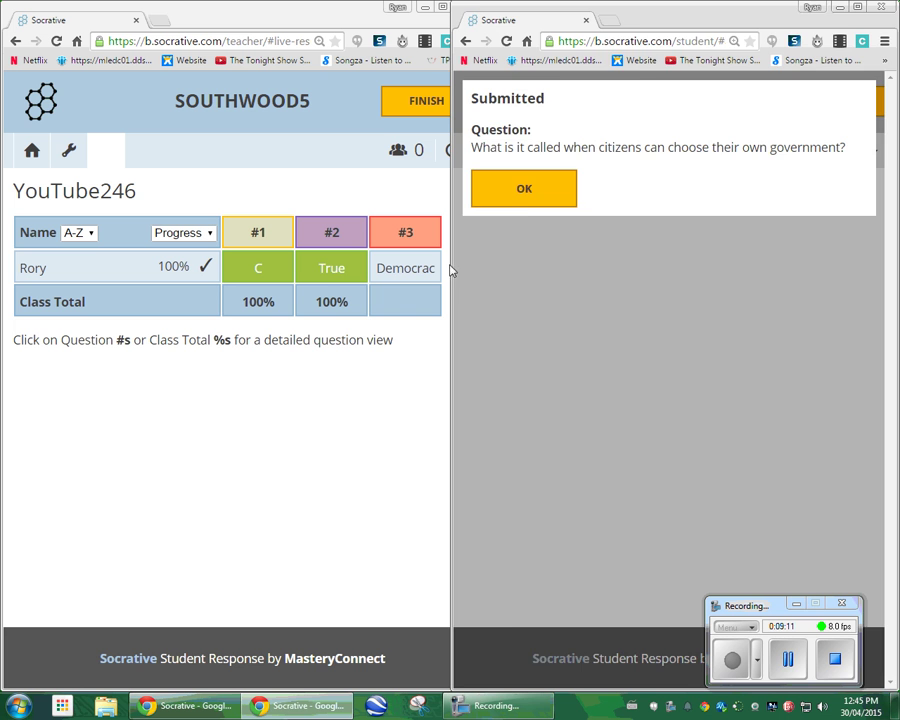
pyautogui.moveTo(451, 264); pyautogui.dragTo(485, 262)
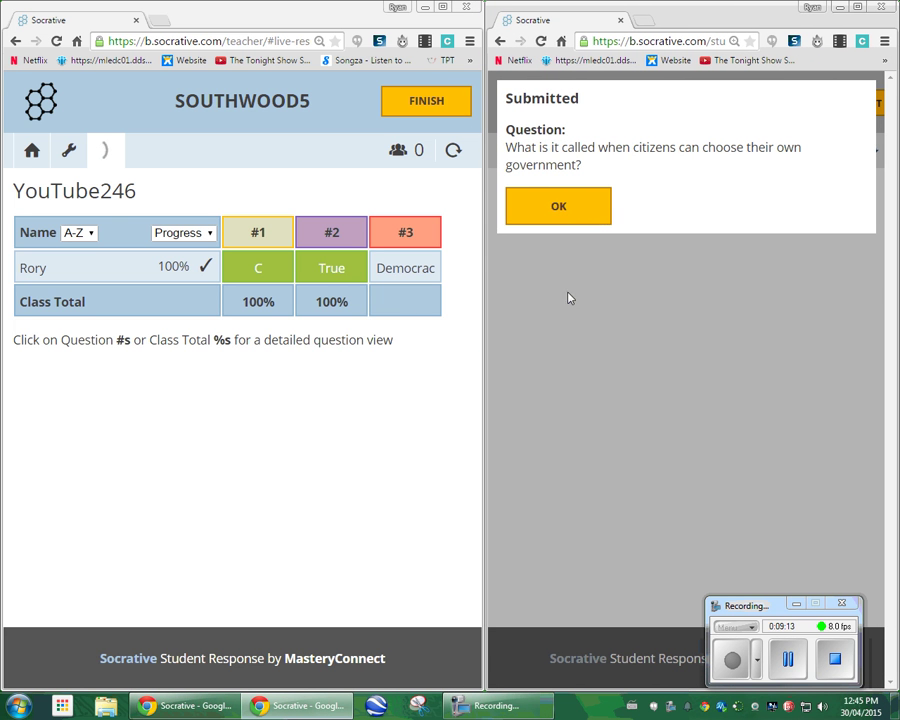
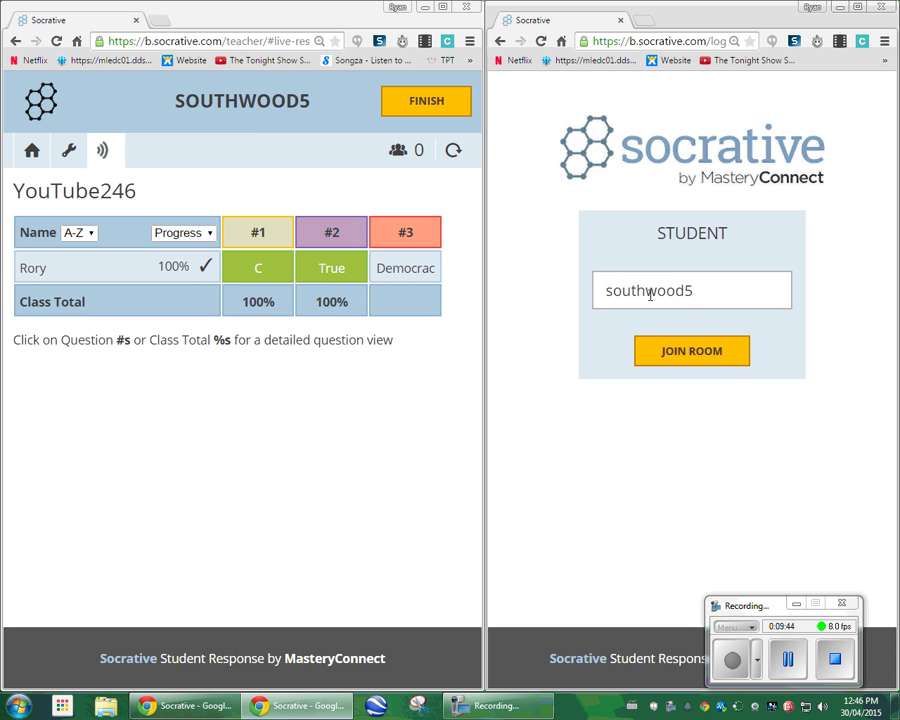
pyautogui.write('5')
pyautogui.click(705, 352)
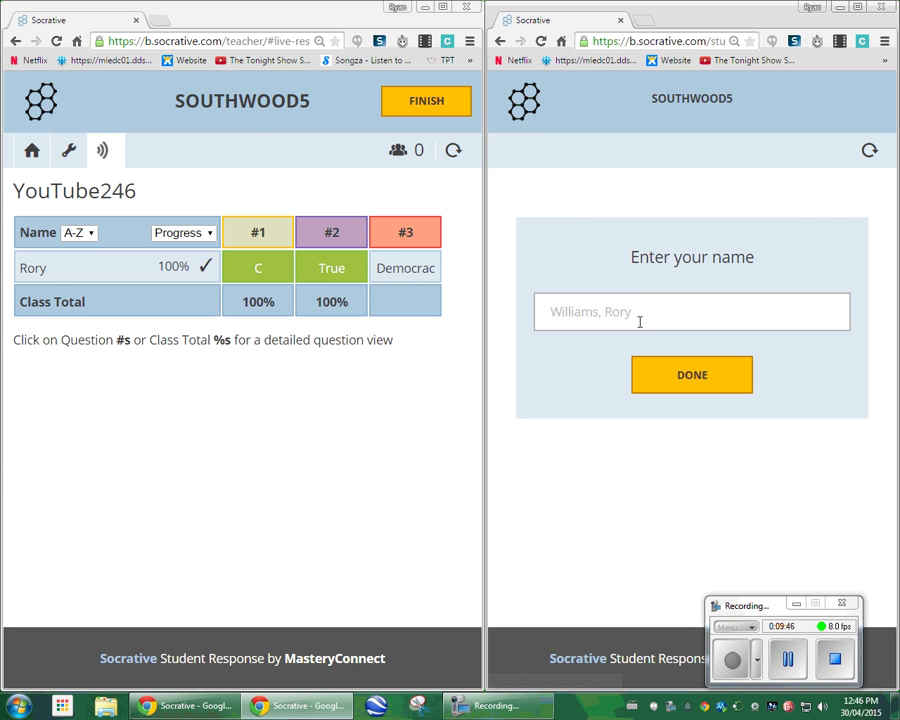
pyautogui.click(638, 307)
pyautogui.write('Ror')
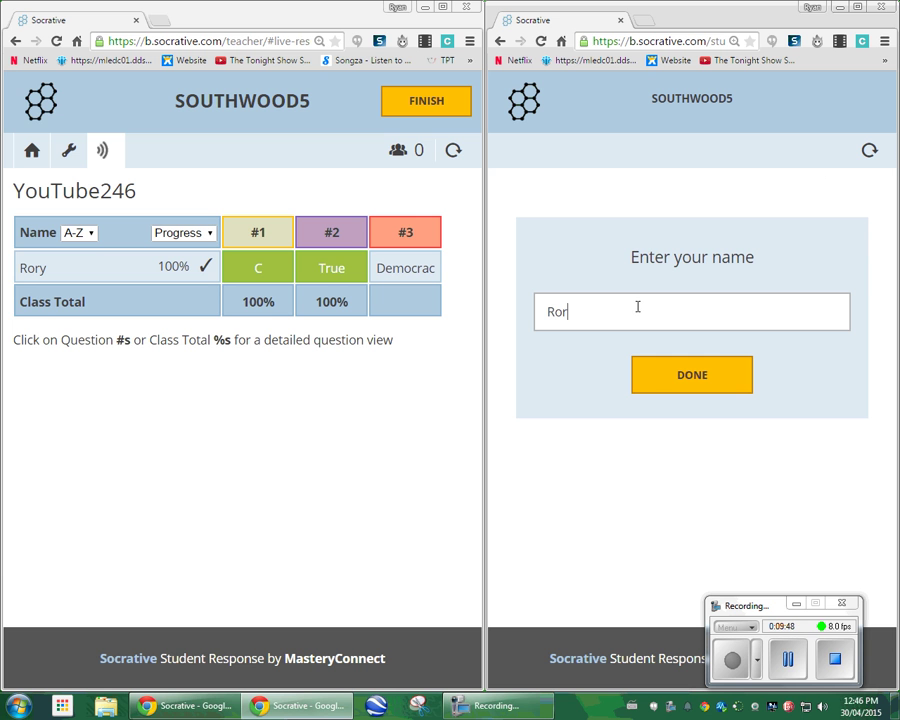
pyautogui.write('y')
pyautogui.press('BackSpace')
pyautogui.press('BackSpace')
pyautogui.press('BackSpace')
pyautogui.press('BackSpace')
pyautogui.write('Alex')
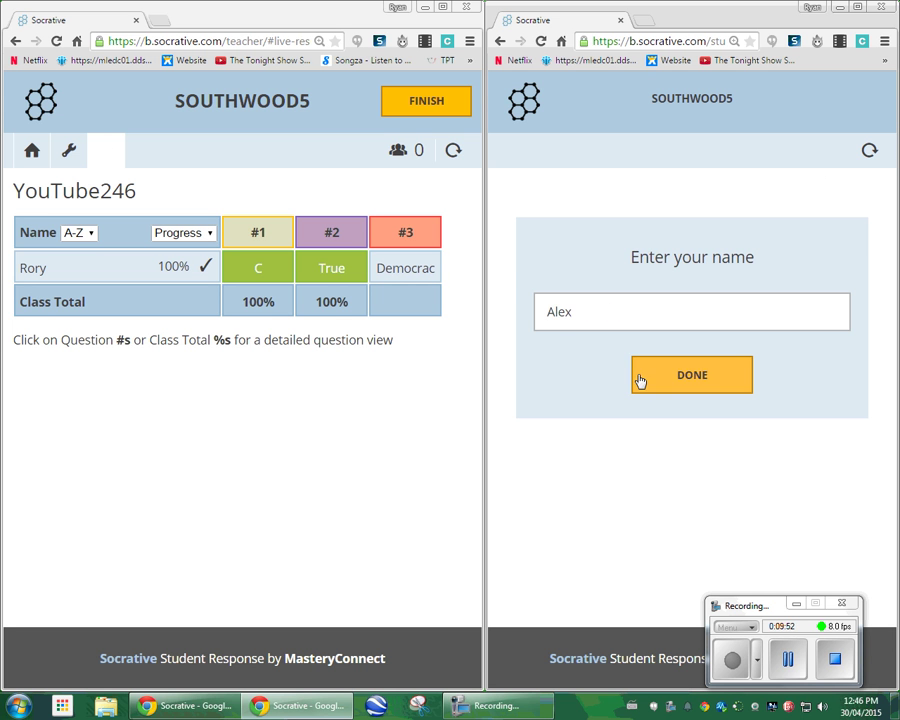
pyautogui.click(639, 378)
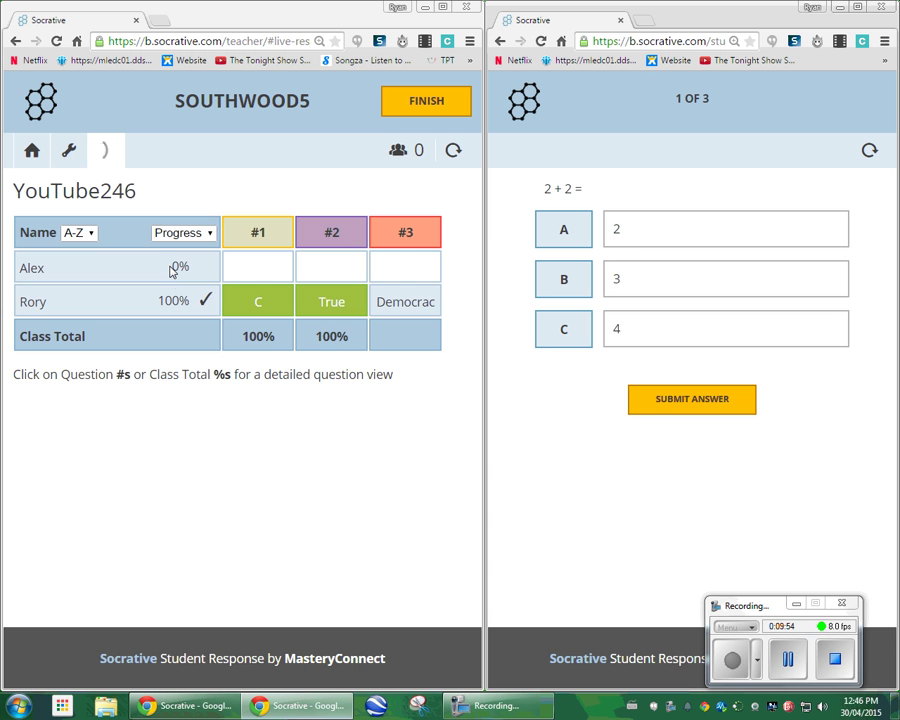
# Answer B for the 2 + 2 question and False for the cheetah question.
pyautogui.click(572, 284)
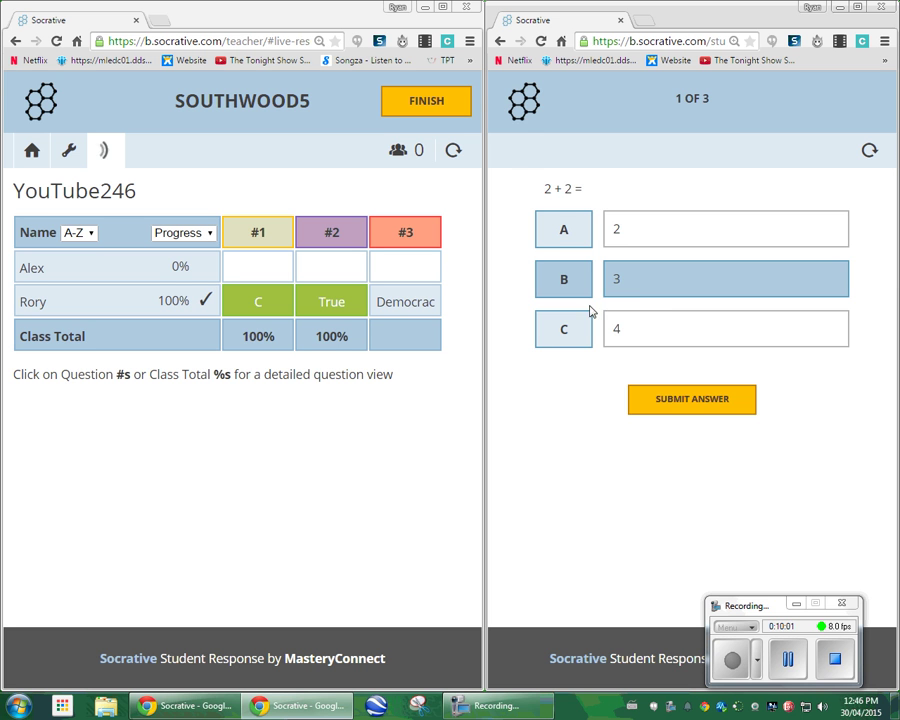
pyautogui.click(677, 412)
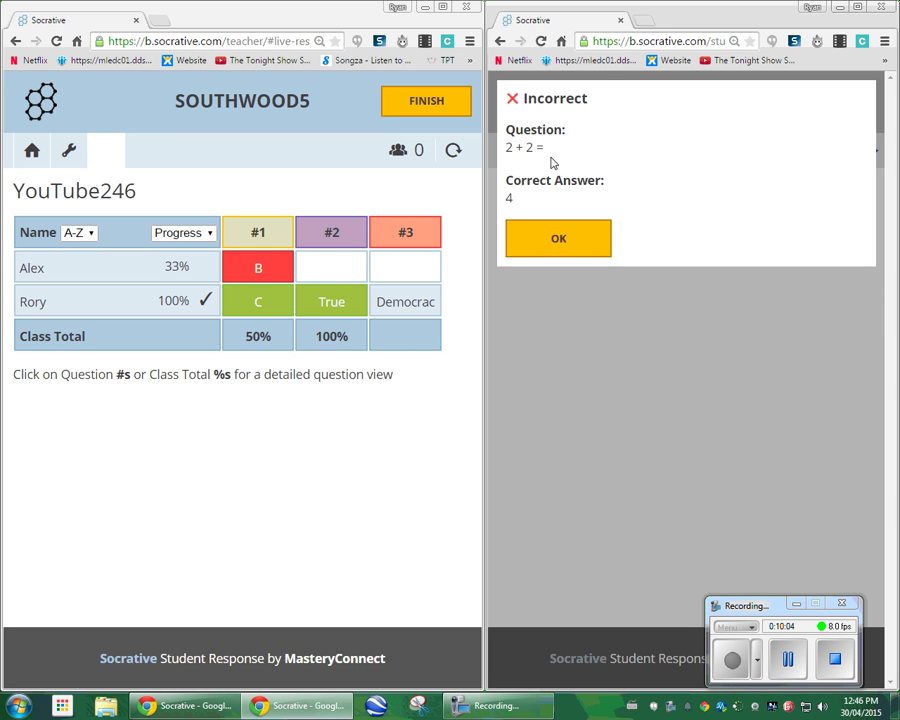
pyautogui.click(530, 239)
pyautogui.click(768, 243)
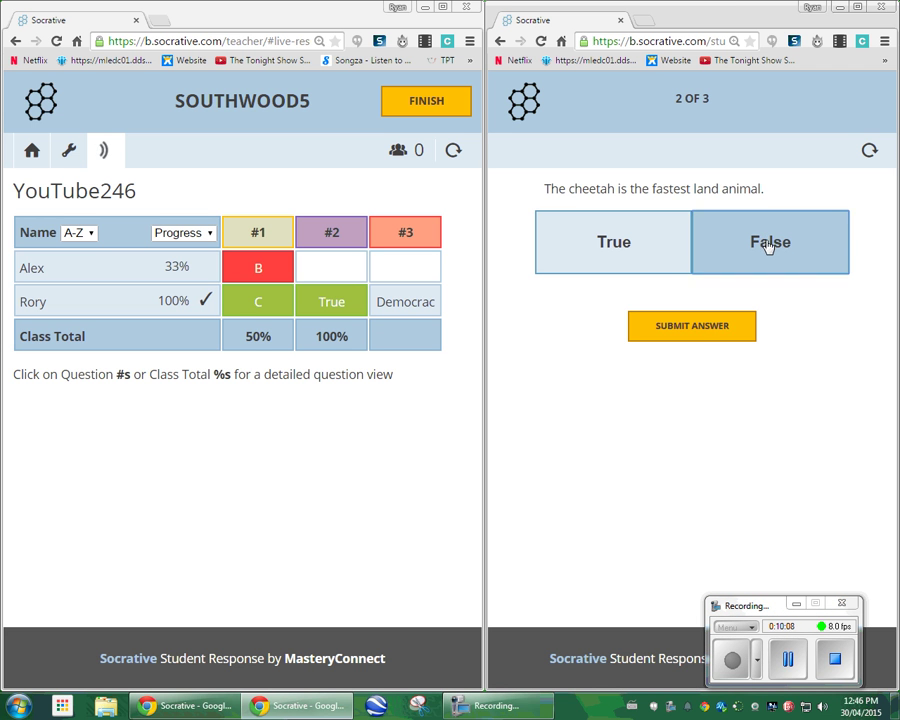
pyautogui.click(683, 327)
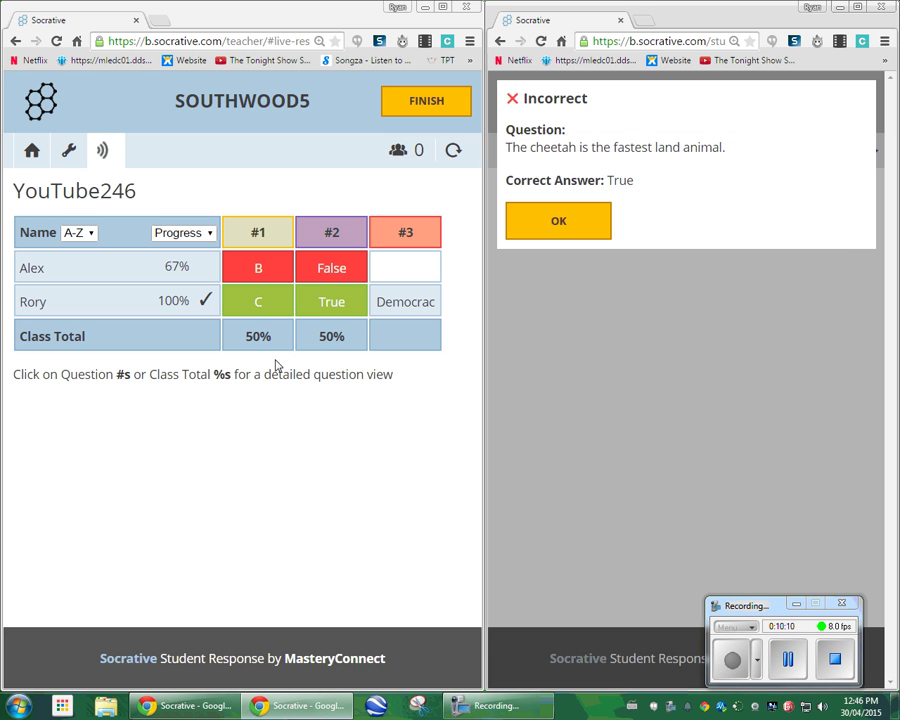
pyautogui.click(560, 224)
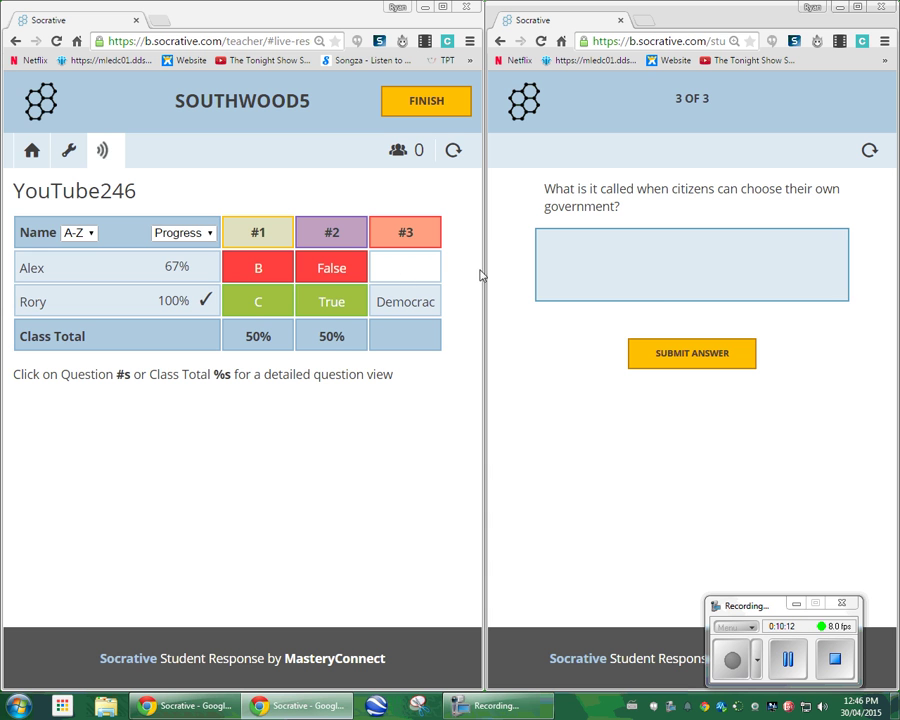
# Submit 'Democrsy' as the written answer to question 3 and dismiss the confirmation.
pyautogui.click(662, 275)
pyautogui.write('D')
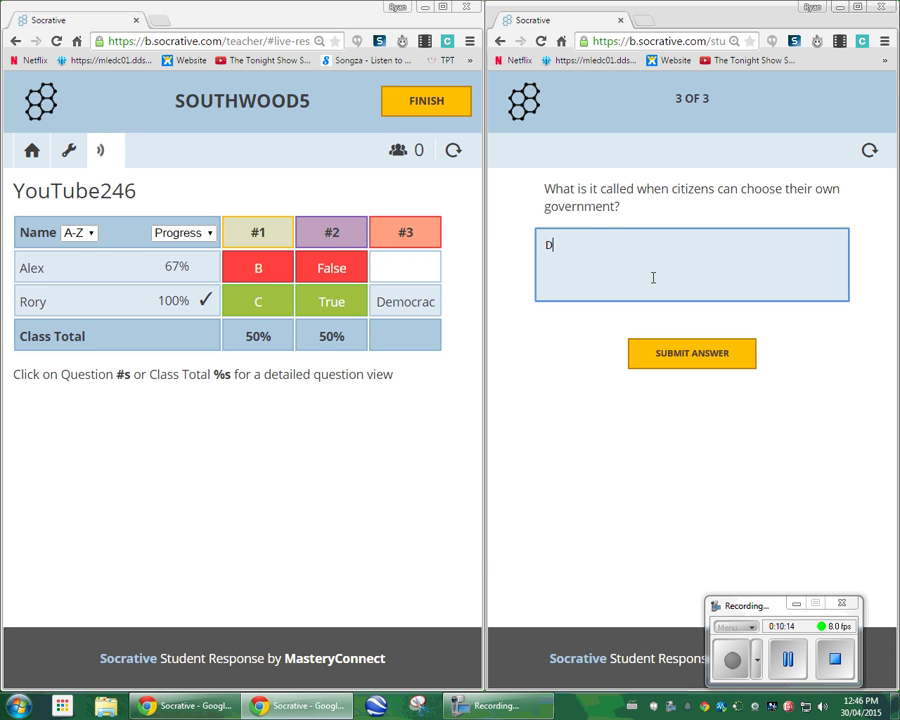
pyautogui.write('emocrsye')
pyautogui.click(691, 354)
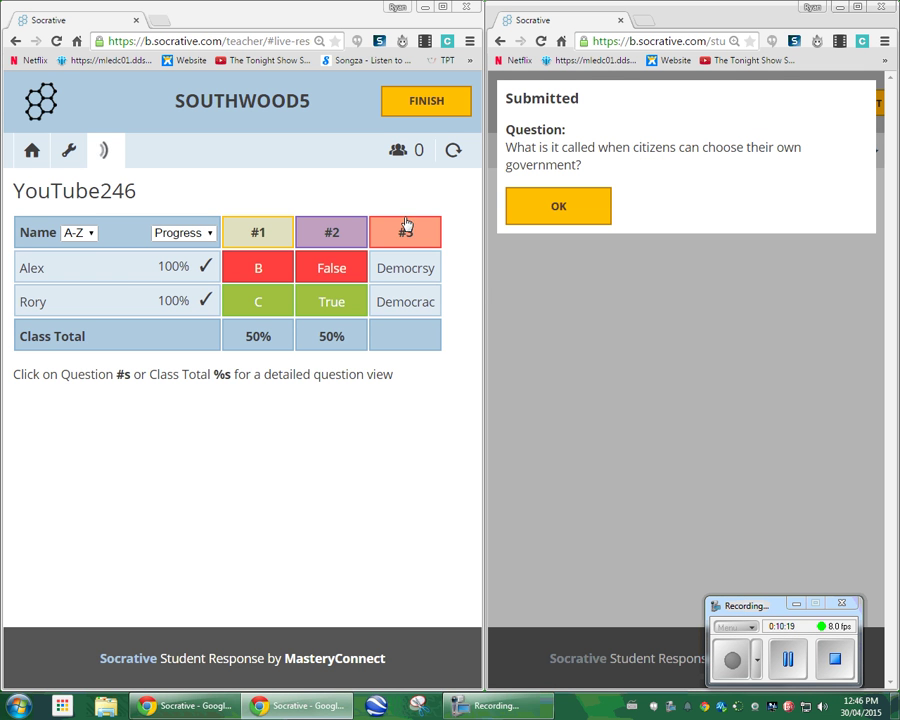
pyautogui.click(601, 216)
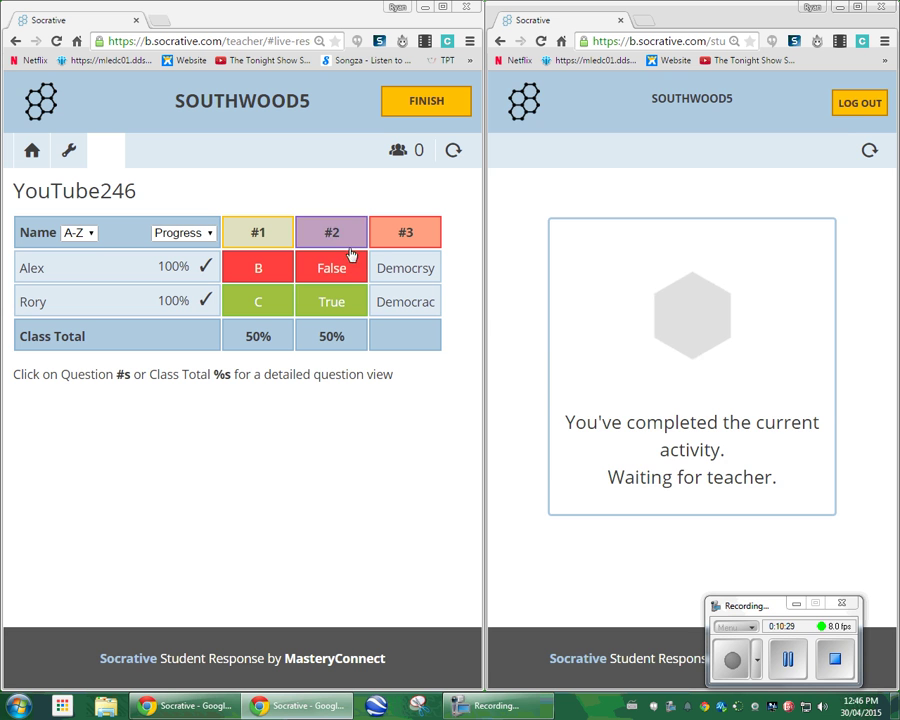
pyautogui.click(857, 113)
pyautogui.click(580, 168)
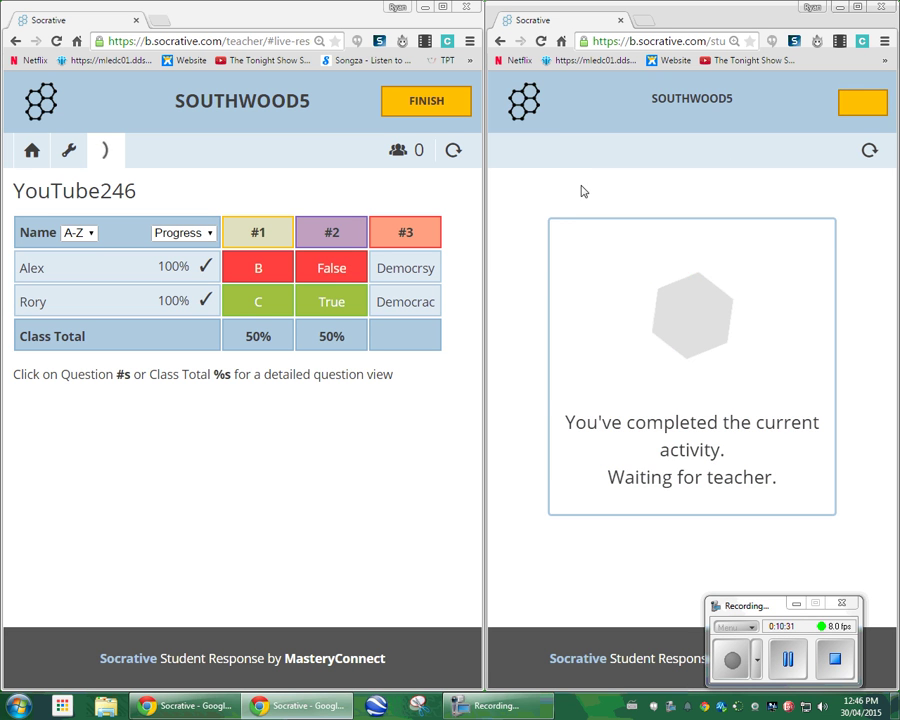
pyautogui.click(680, 288)
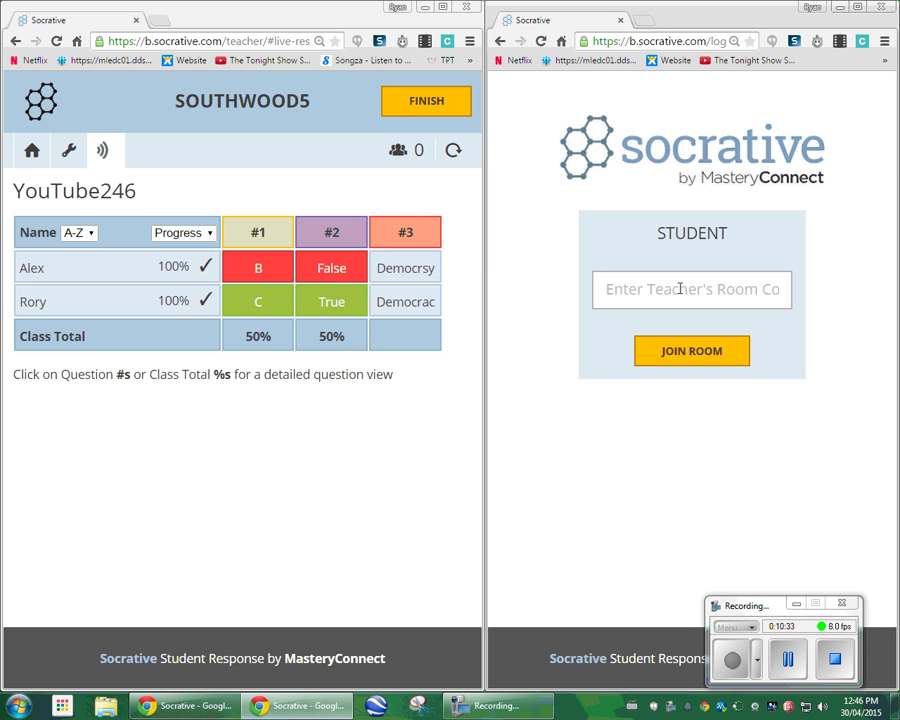
pyautogui.press('Return')
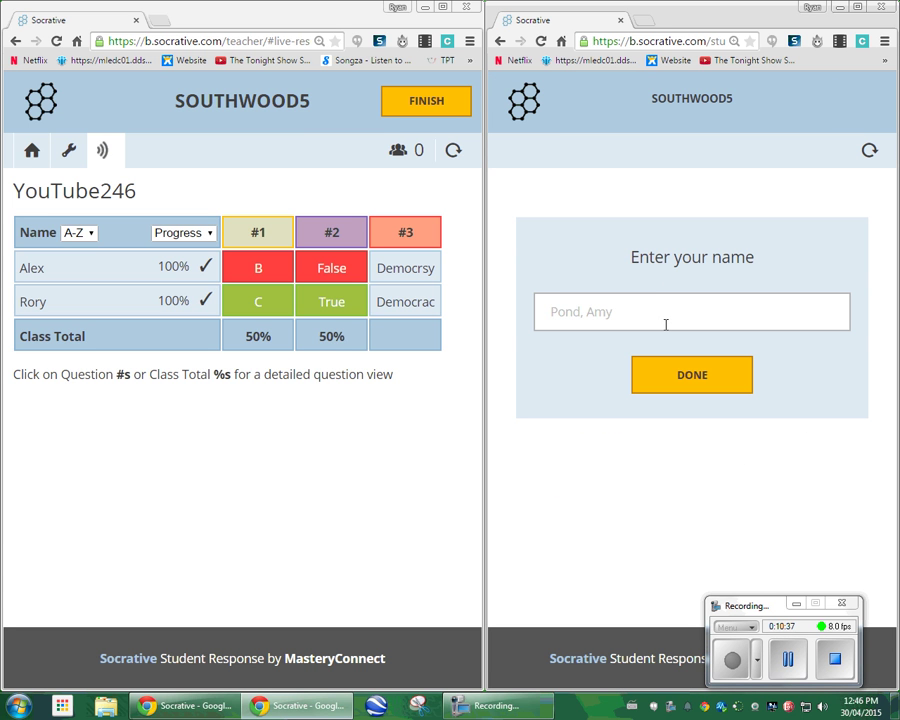
pyautogui.write('Amyu')
pyautogui.click(643, 377)
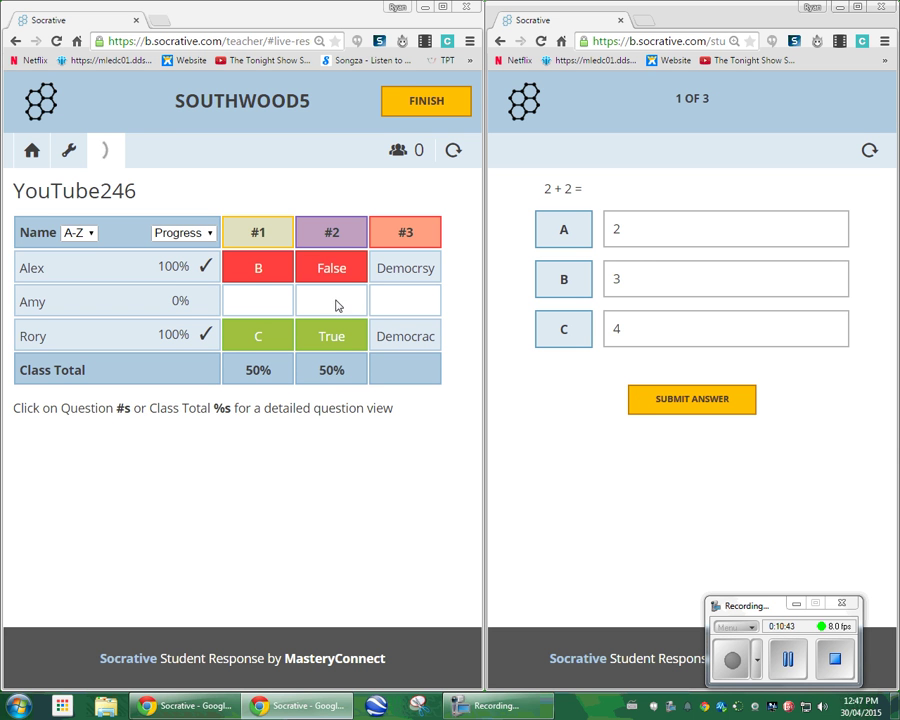
# Answer C for 2 + 2, False for the cheetah, and 'I don't remember' for question 3.
pyautogui.click(570, 333)
pyautogui.click(692, 402)
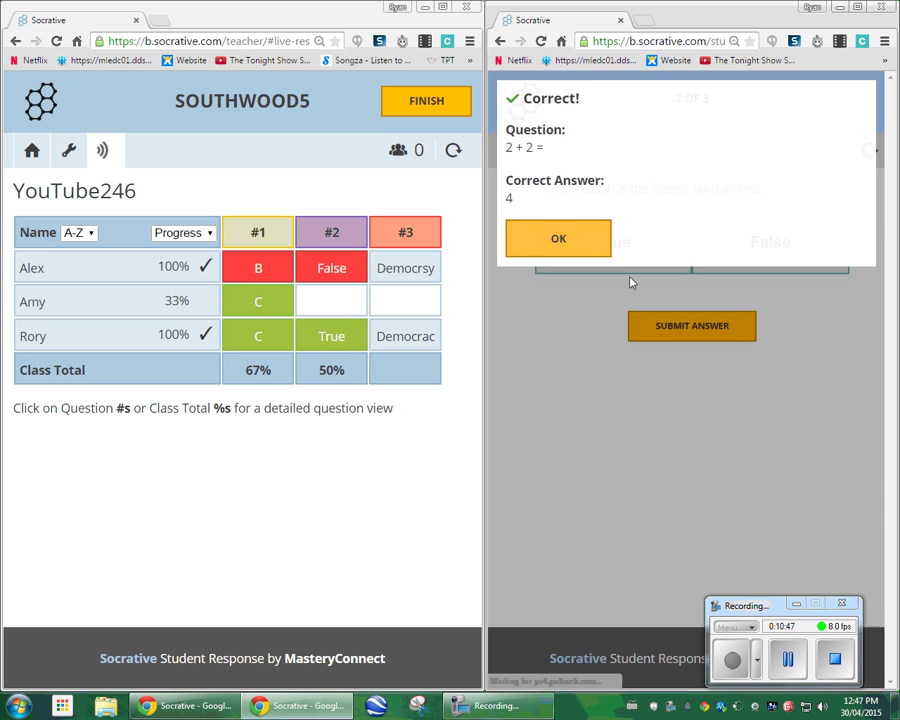
pyautogui.click(630, 282)
pyautogui.click(701, 288)
pyautogui.click(702, 332)
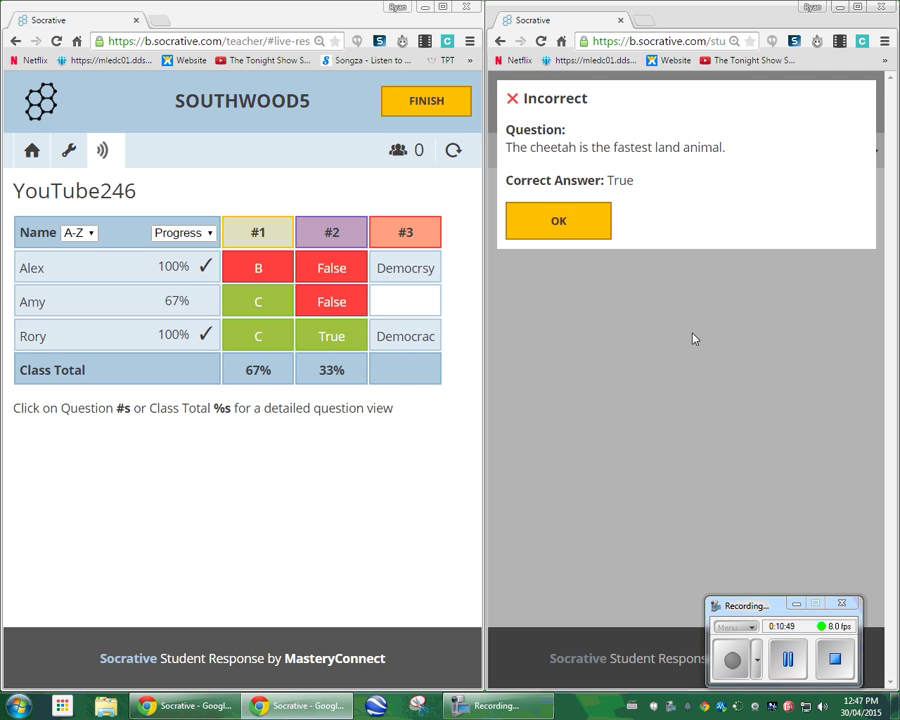
pyautogui.click(573, 219)
pyautogui.click(648, 256)
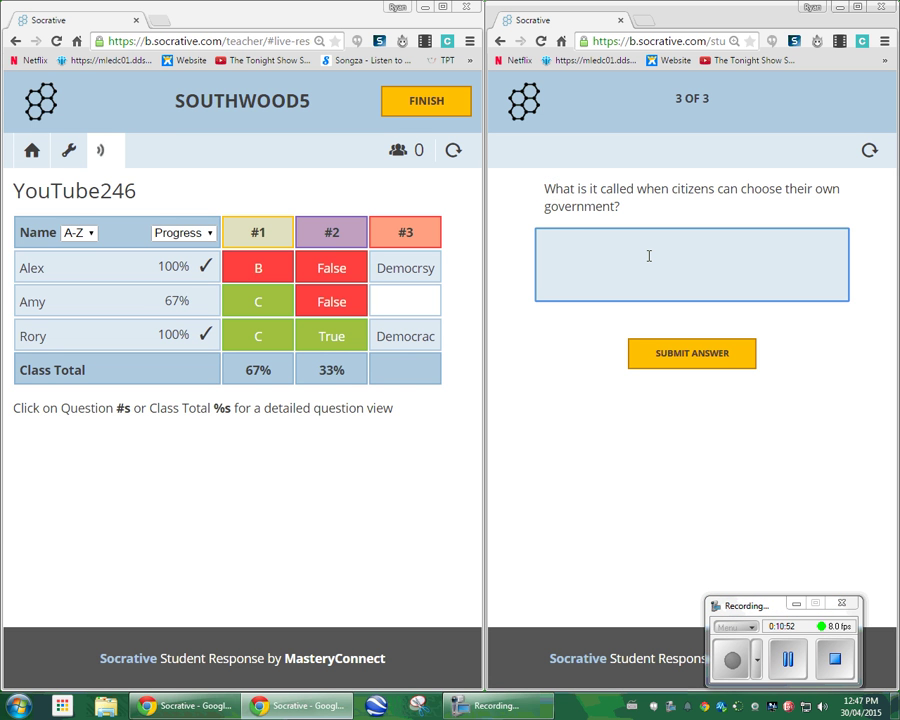
pyautogui.write("I don't remember")
pyautogui.click(667, 355)
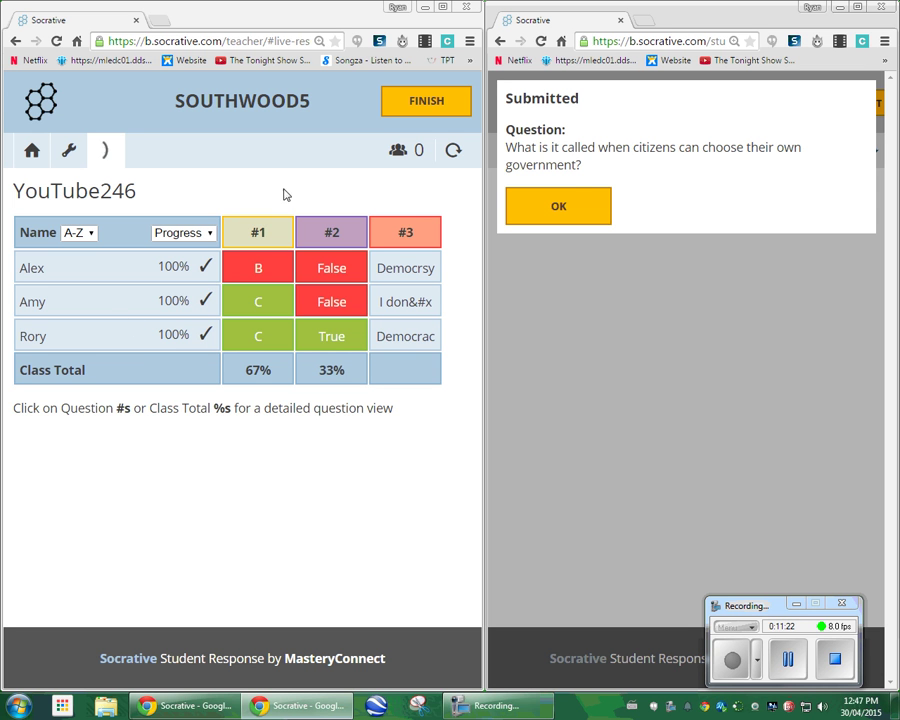
# End the live quiz and download the class, individual student and question reports as a zip.
pyautogui.click(426, 103)
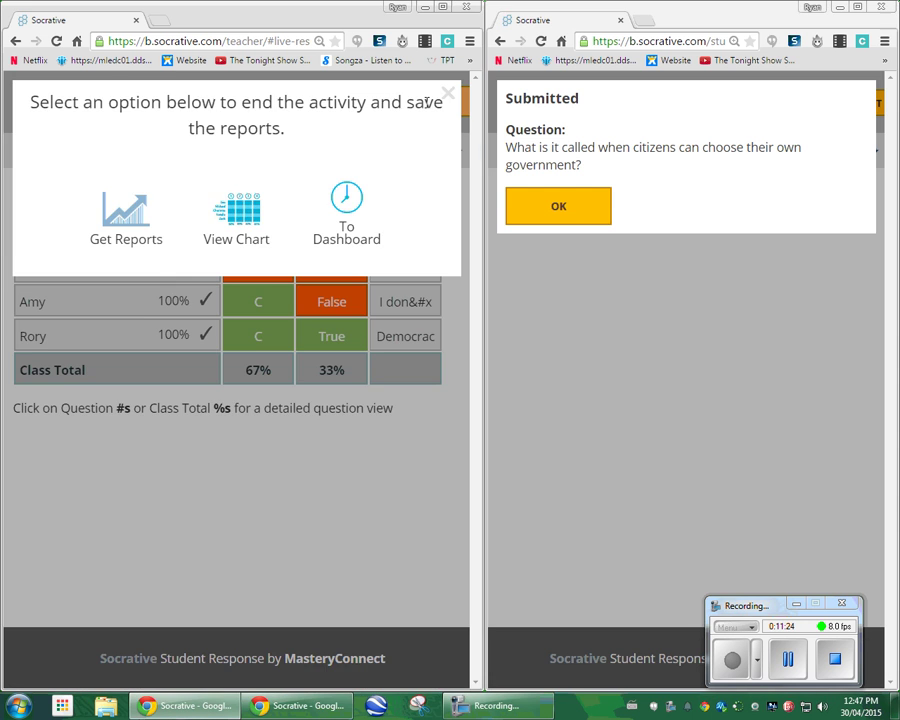
pyautogui.click(443, 7)
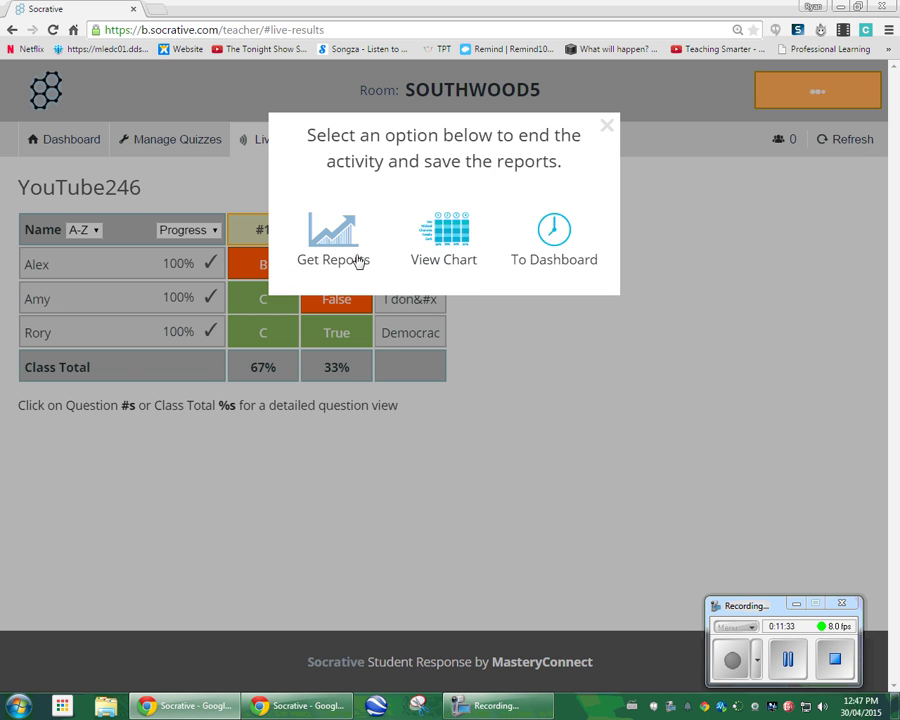
pyautogui.click(357, 243)
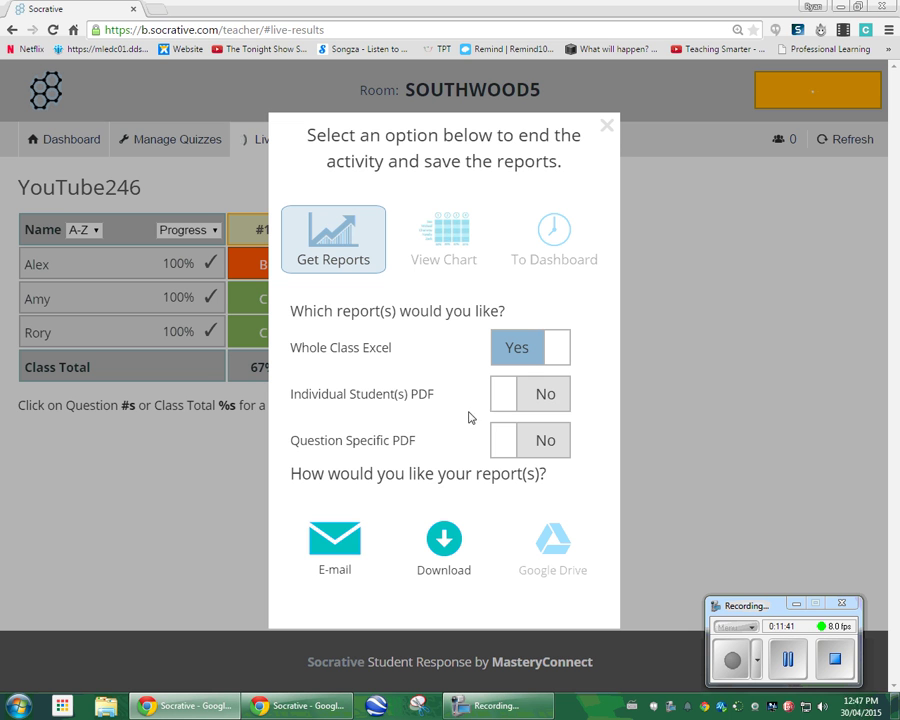
pyautogui.click(501, 397)
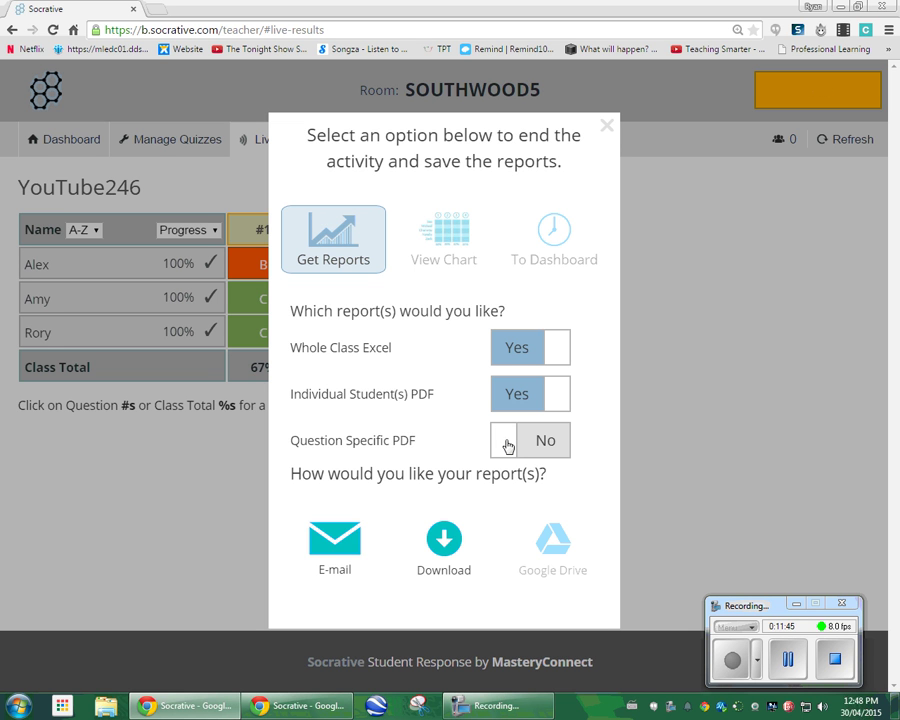
pyautogui.click(507, 444)
pyautogui.click(371, 566)
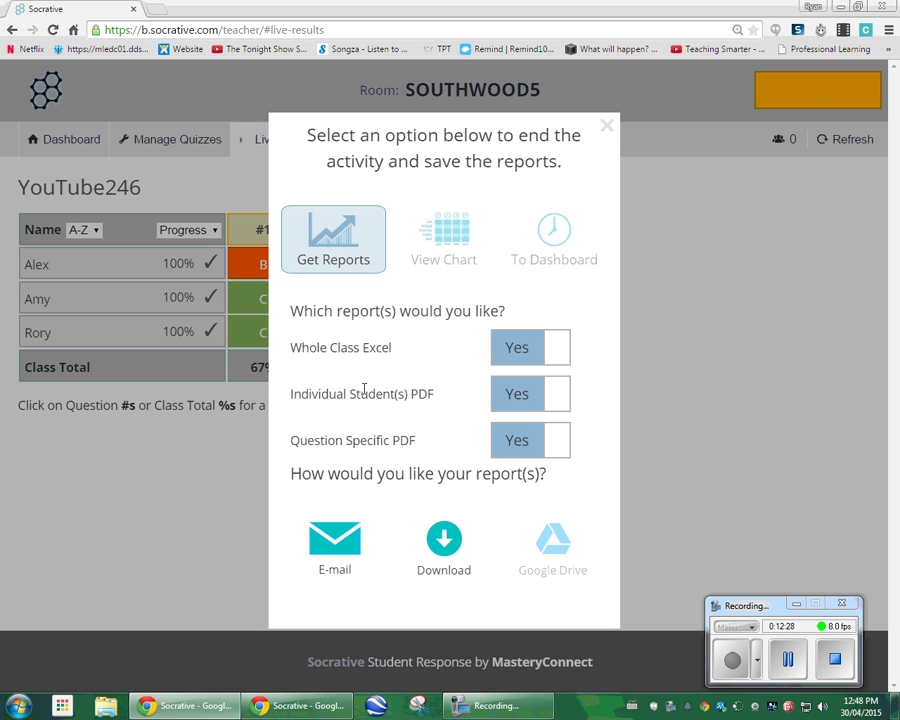
pyautogui.click(446, 560)
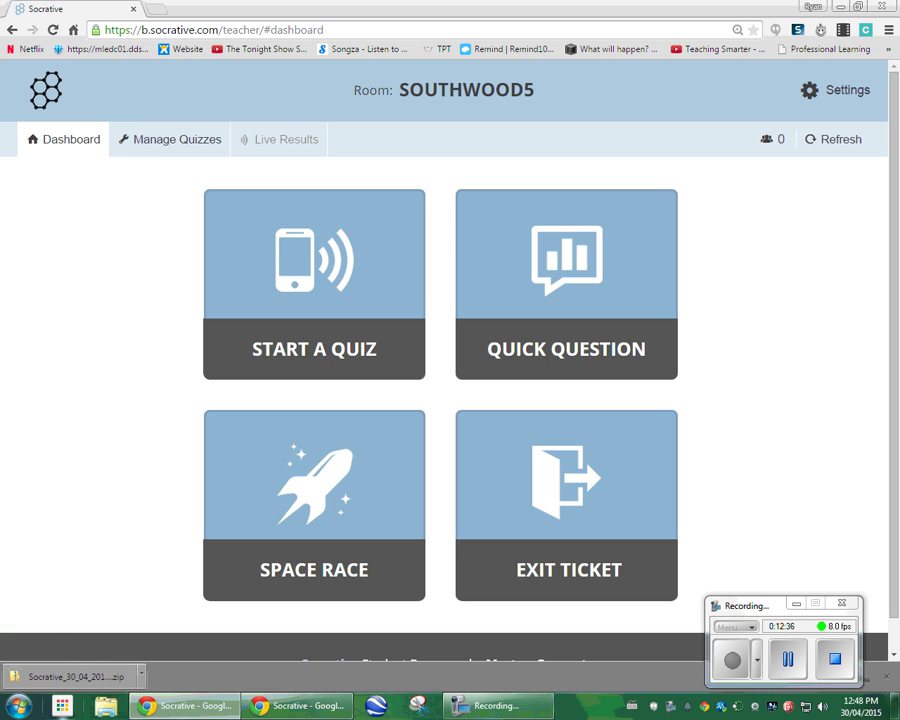
# Open the downloaded reports zip and launch the question-specific PDF report.
pyautogui.click(75, 676)
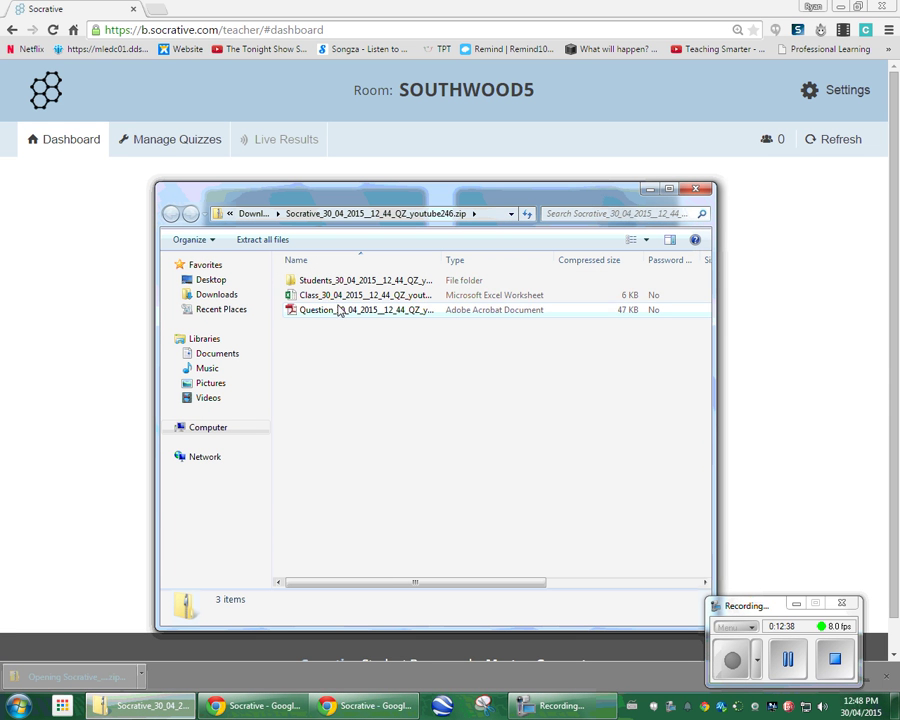
pyautogui.click(338, 300)
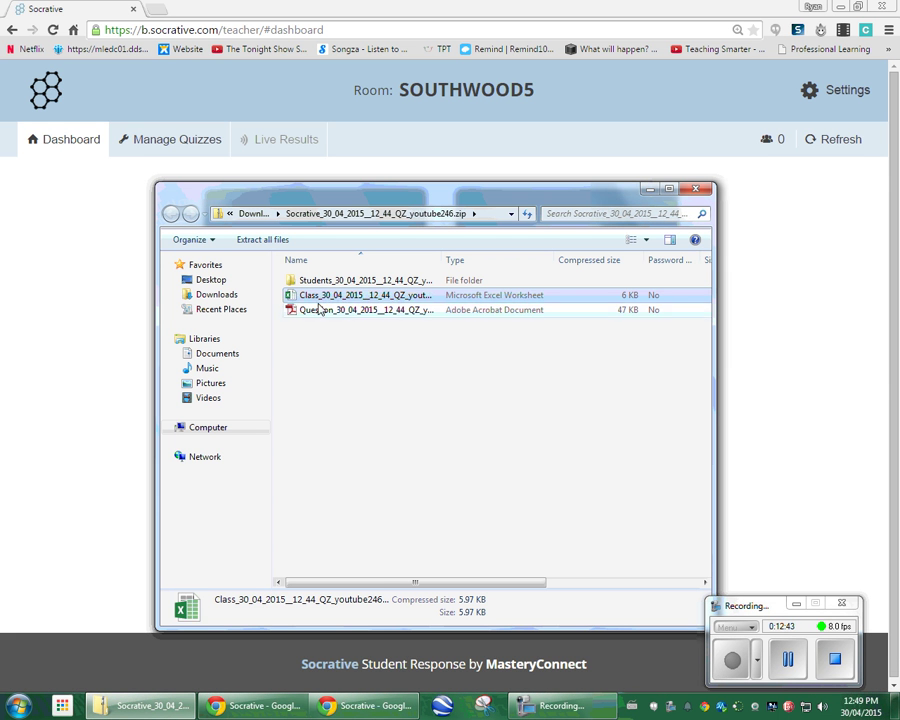
pyautogui.doubleClick(331, 312)
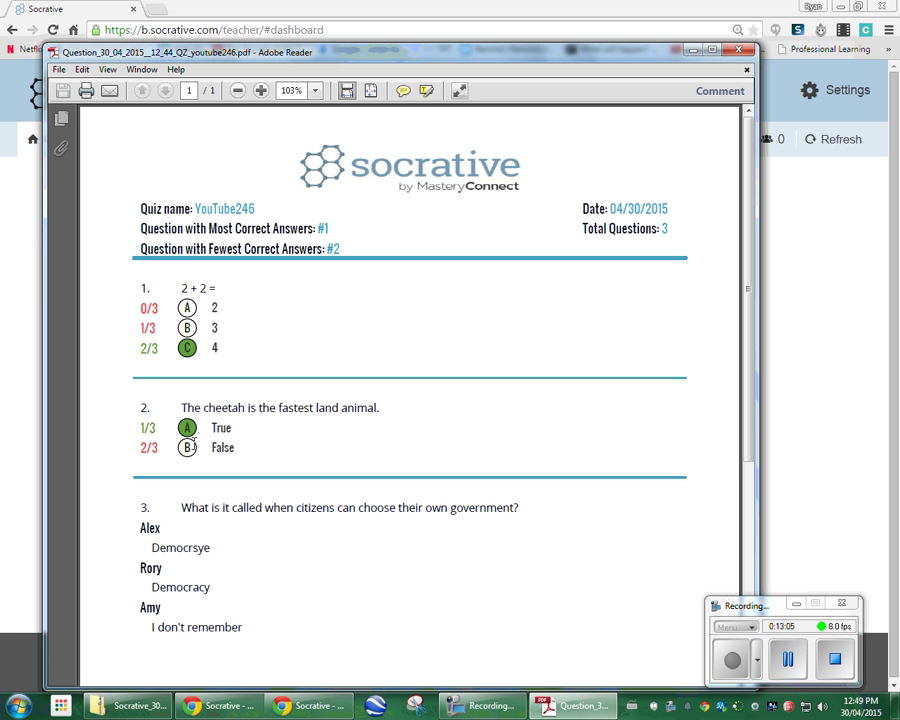
# Scroll through the YouTube246 question report's results, then close Adobe Reader.
pyautogui.scroll(-2, 179, 595)
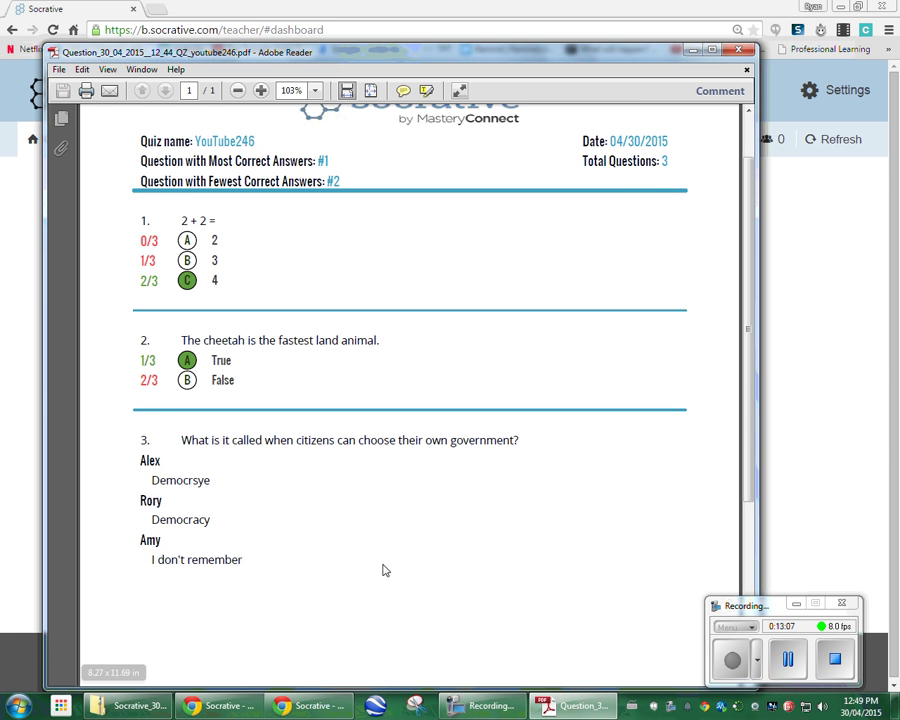
pyautogui.scroll(1, 678, 240)
pyautogui.click(738, 50)
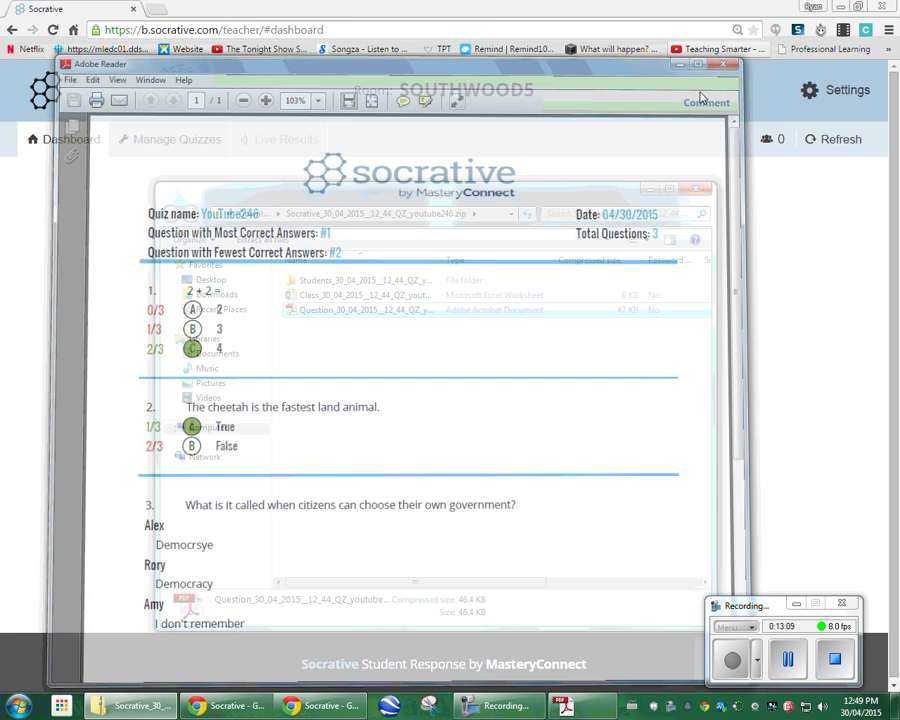
# Open the Students folder, view one student's 100% PDF report, then close it.
pyautogui.doubleClick(352, 284)
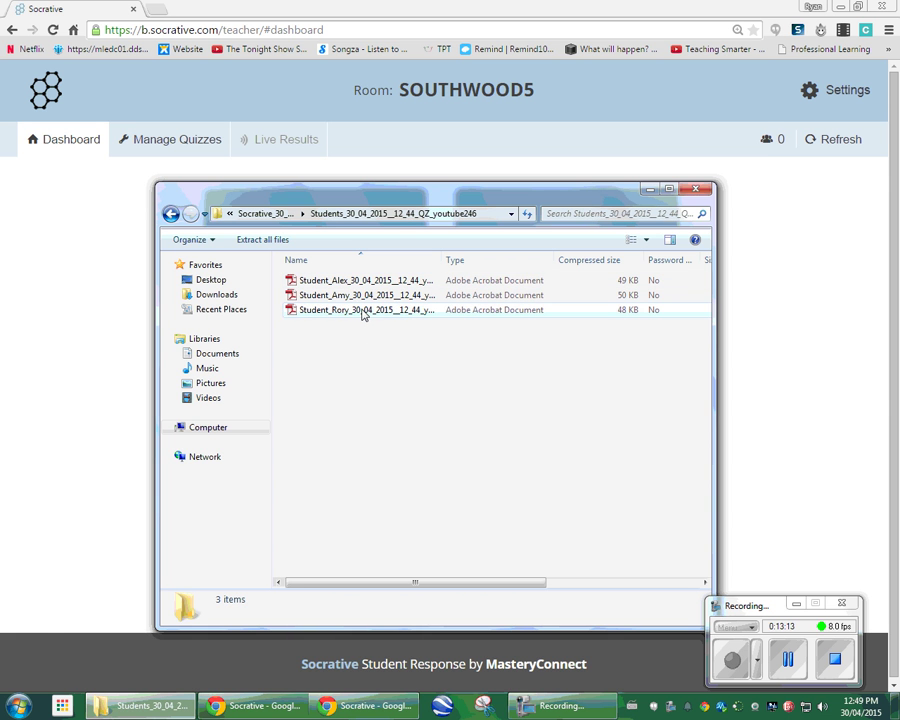
pyautogui.doubleClick(362, 311)
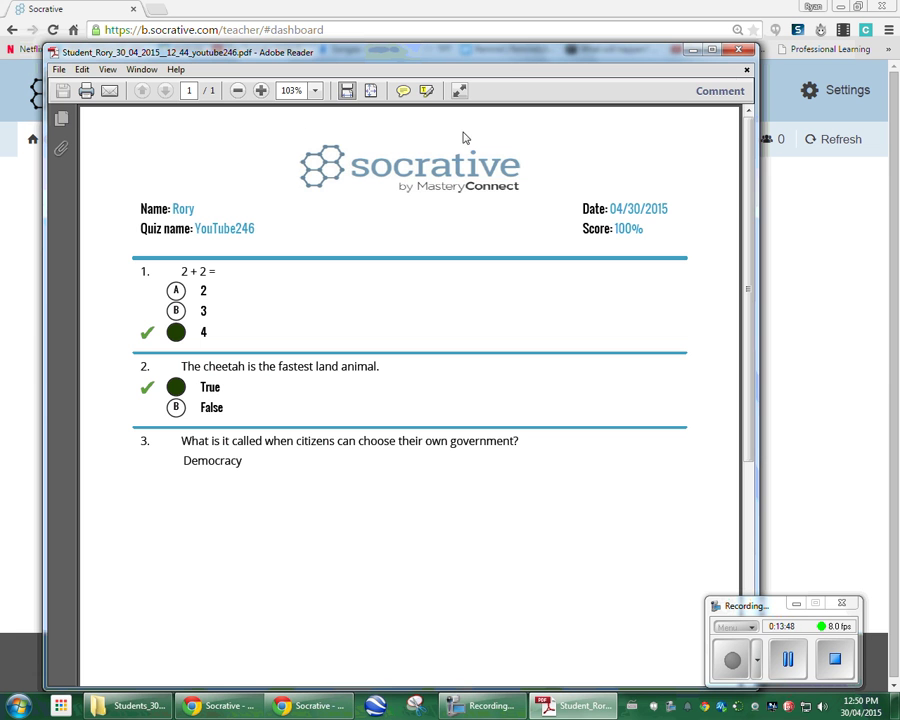
pyautogui.click(737, 53)
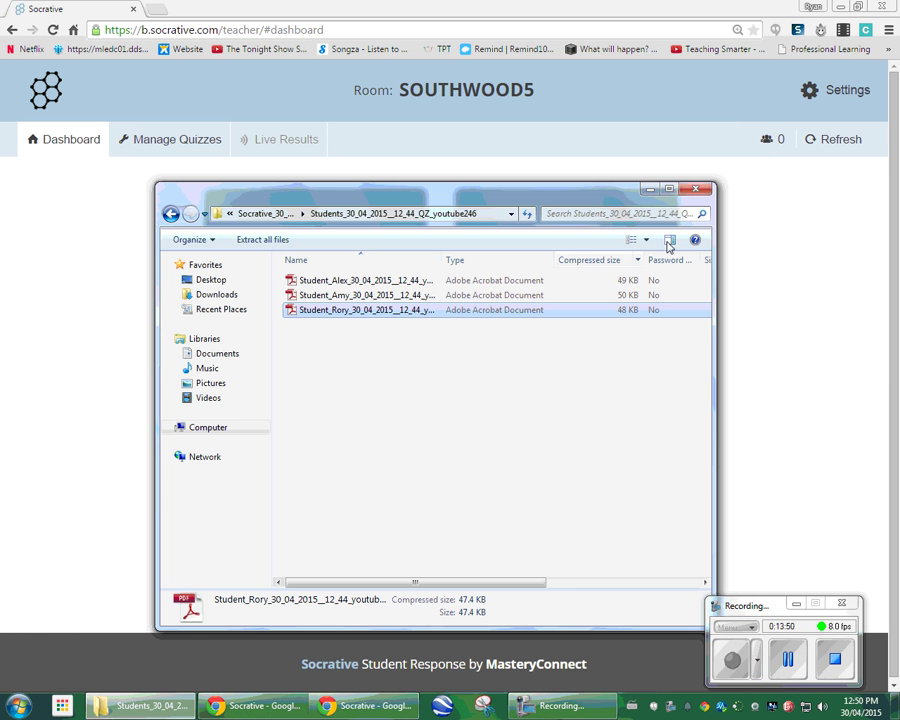
# Close the archive window and open Manage Quizzes' Reports list, selecting the latest YouTube246 activity.
pyautogui.click(689, 186)
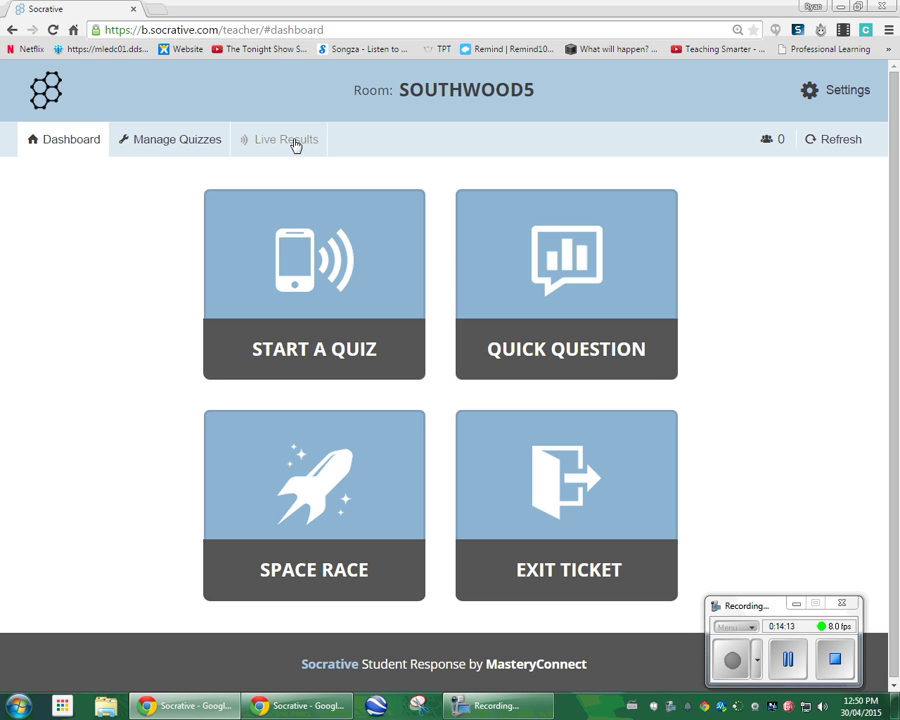
pyautogui.click(190, 146)
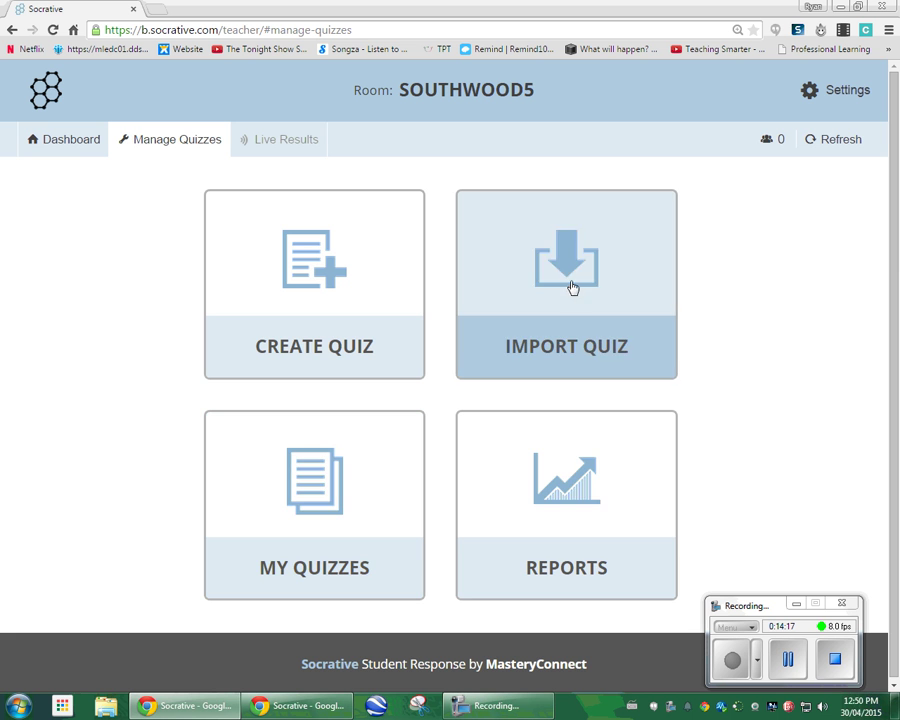
pyautogui.click(585, 500)
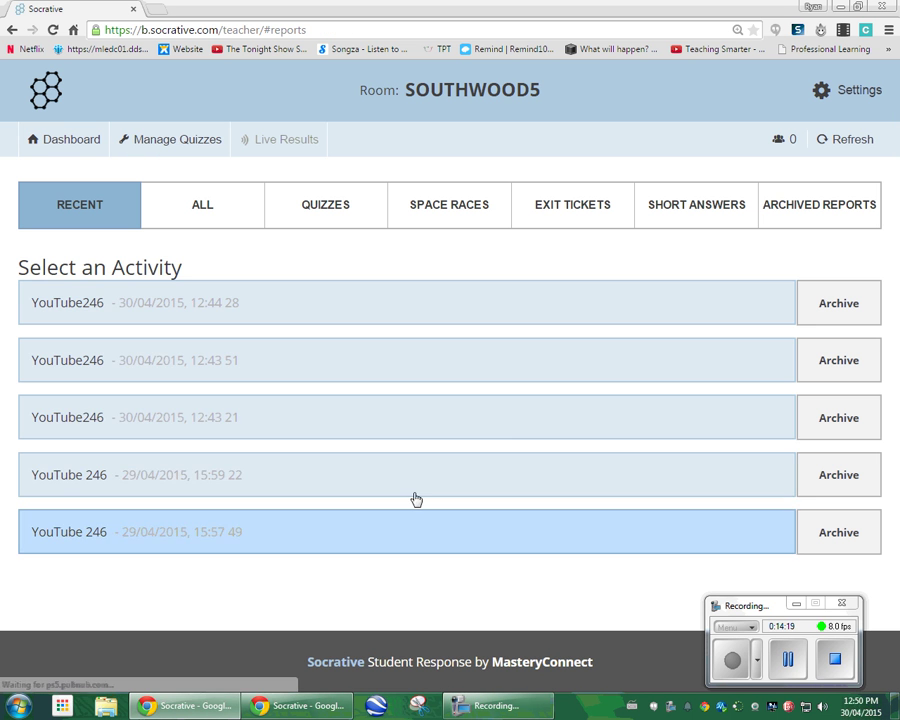
pyautogui.click(175, 316)
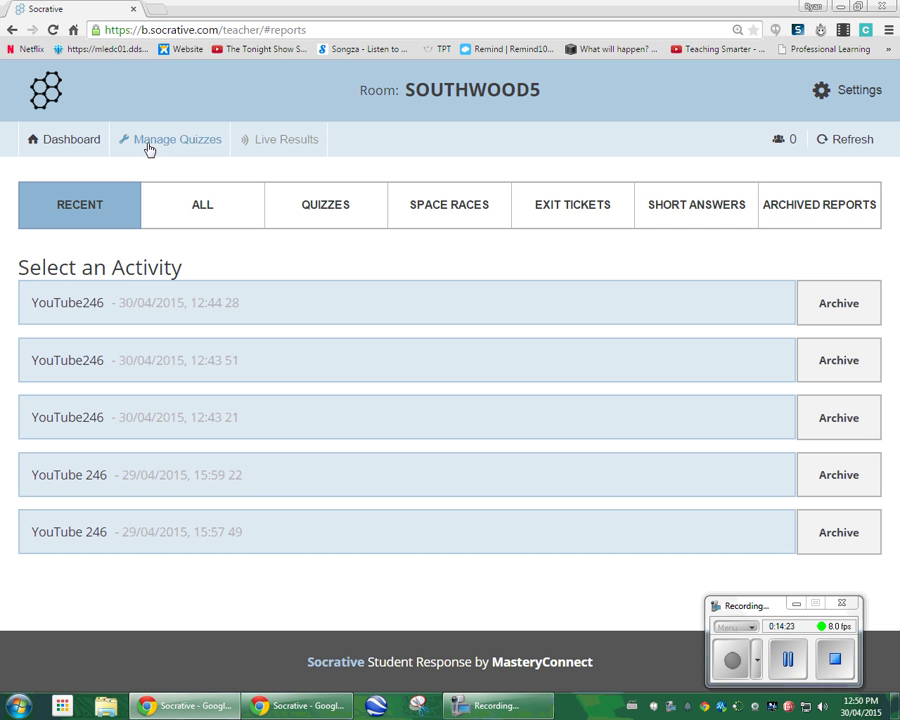
# In a new tab, load the Teaching Smarter site at teachingsmarter.wix.com.
pyautogui.click(155, 9)
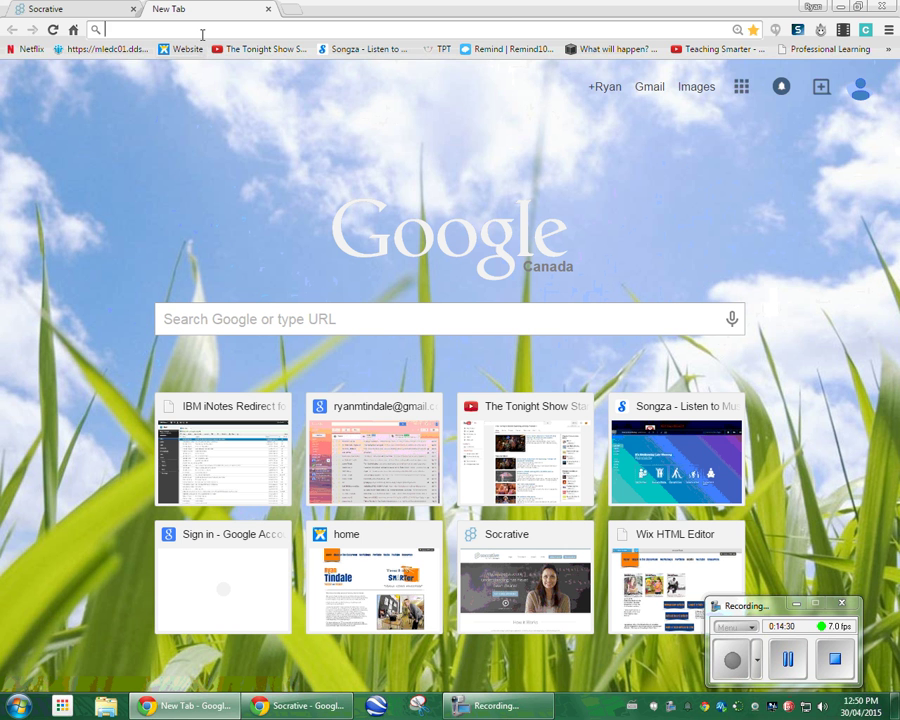
pyautogui.write('teach')
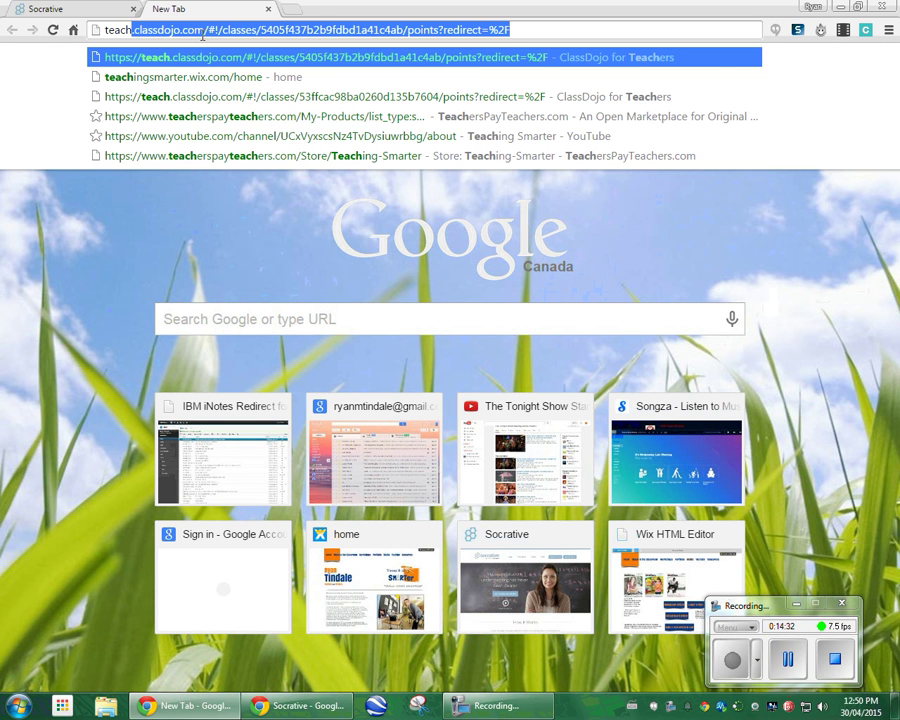
pyautogui.write('er')
pyautogui.press('BackSpace')
pyautogui.press('BackSpace')
pyautogui.press('BackSpace')
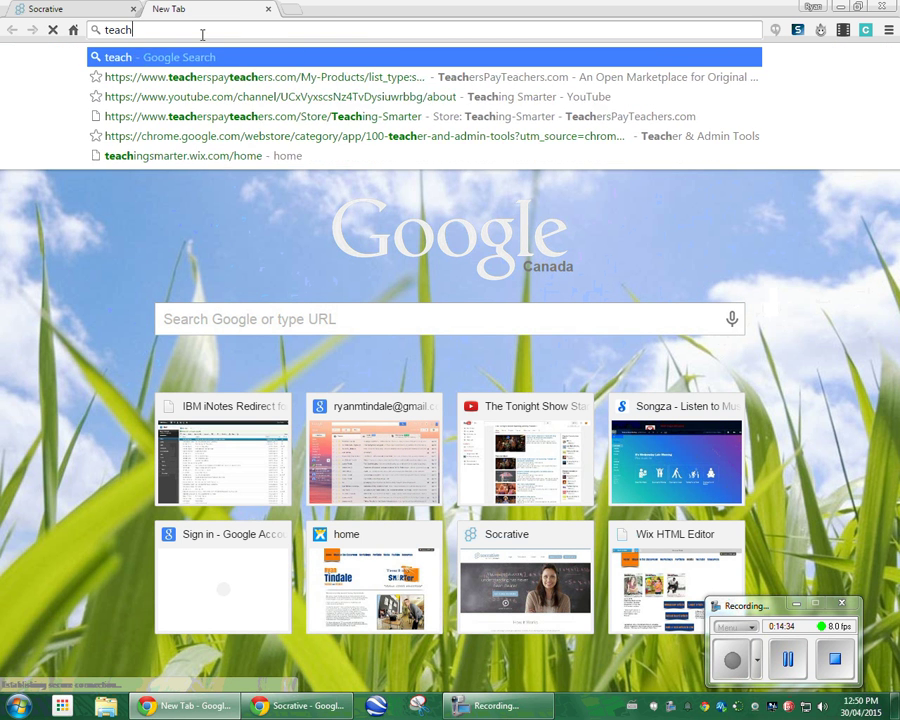
pyautogui.write('ing')
pyautogui.press('Return')
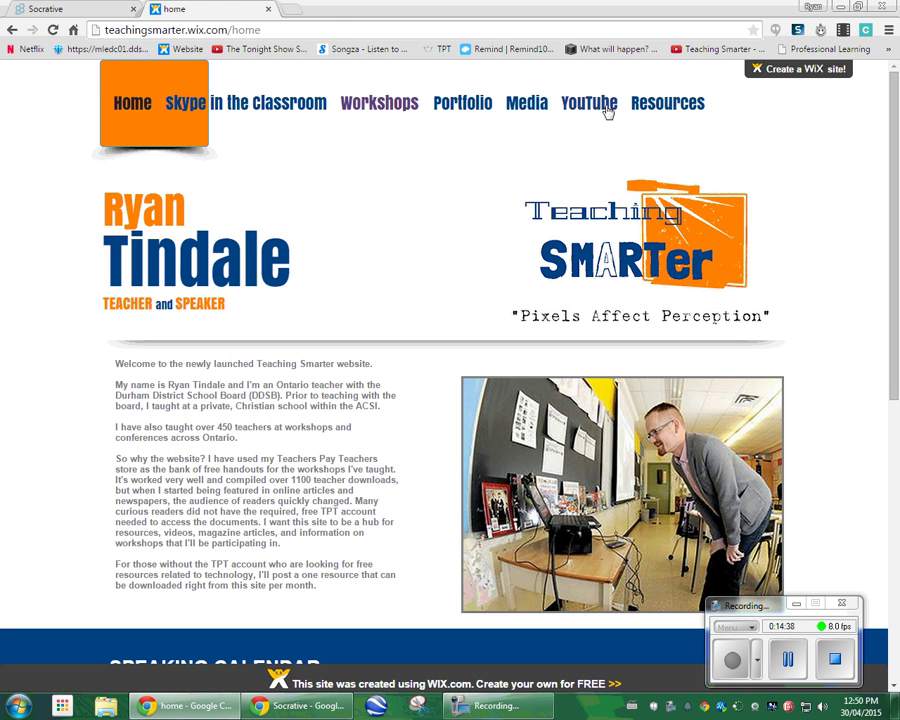
# Browse Resources and Workshops, view the 3 Fun Ways to Assess workshop, then open the TPT store.
pyautogui.click(676, 113)
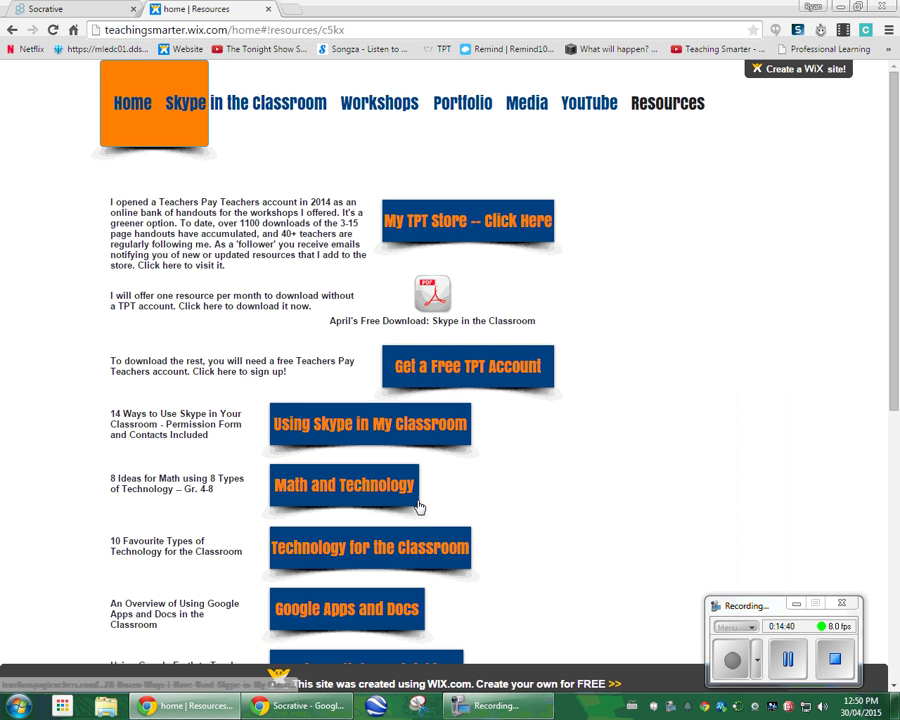
pyautogui.click(379, 103)
pyautogui.scroll(-2, 567, 520)
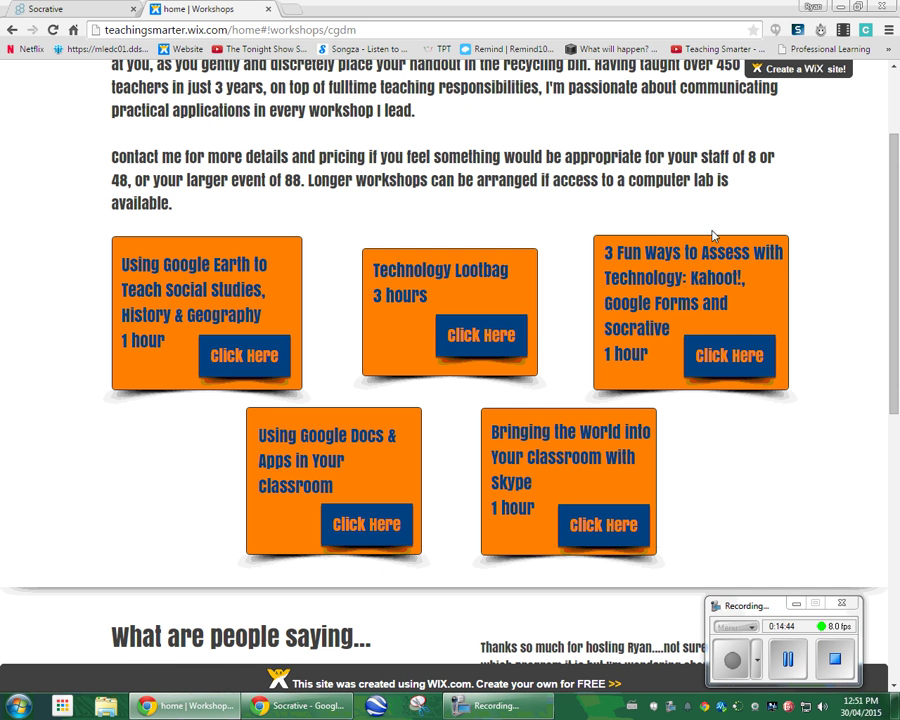
pyautogui.click(729, 356)
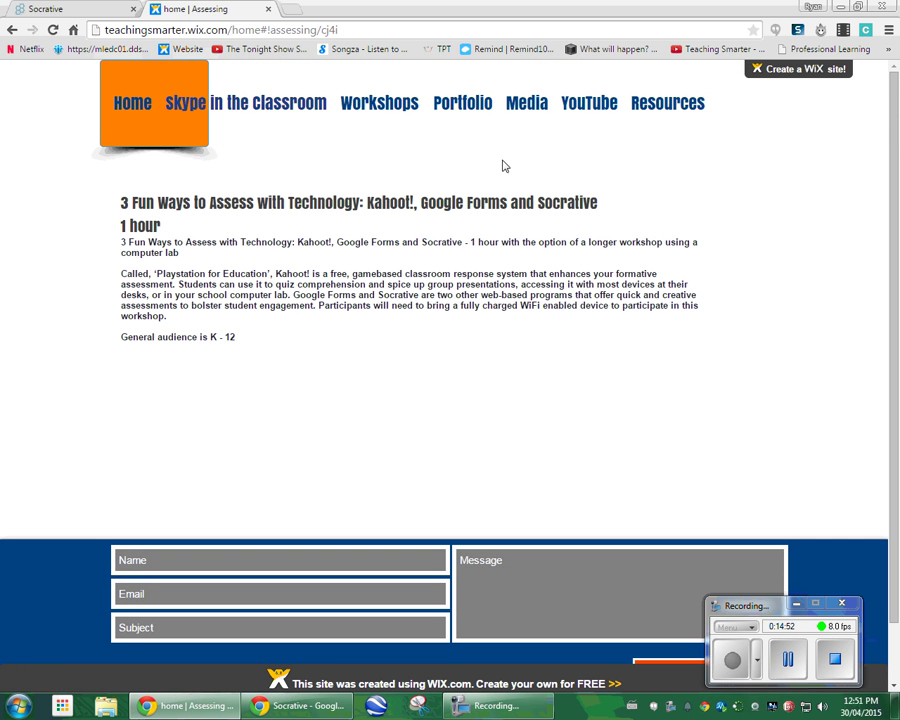
pyautogui.click(659, 113)
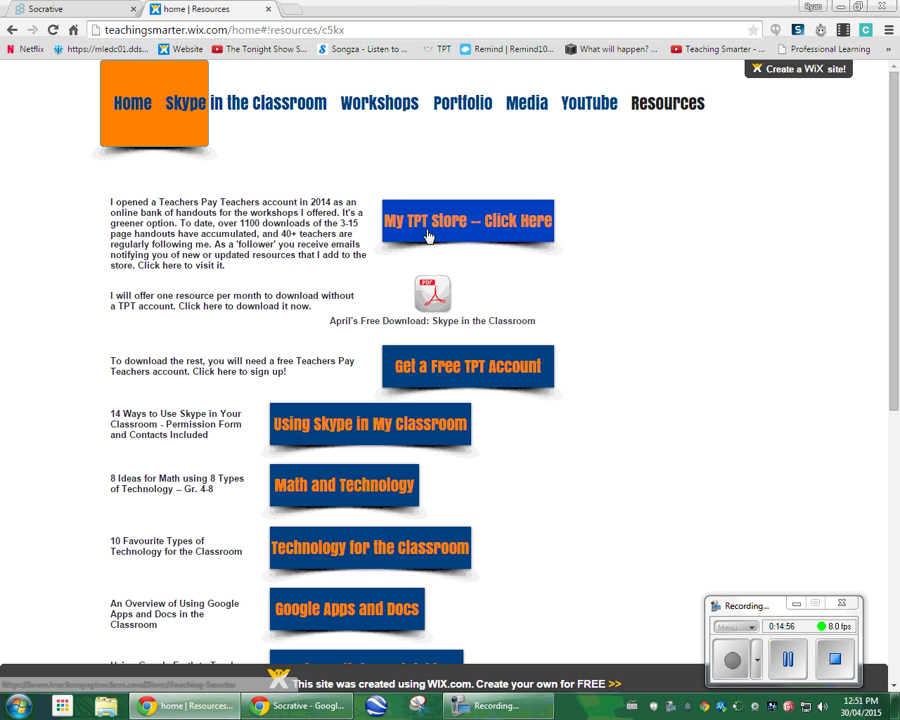
pyautogui.click(426, 235)
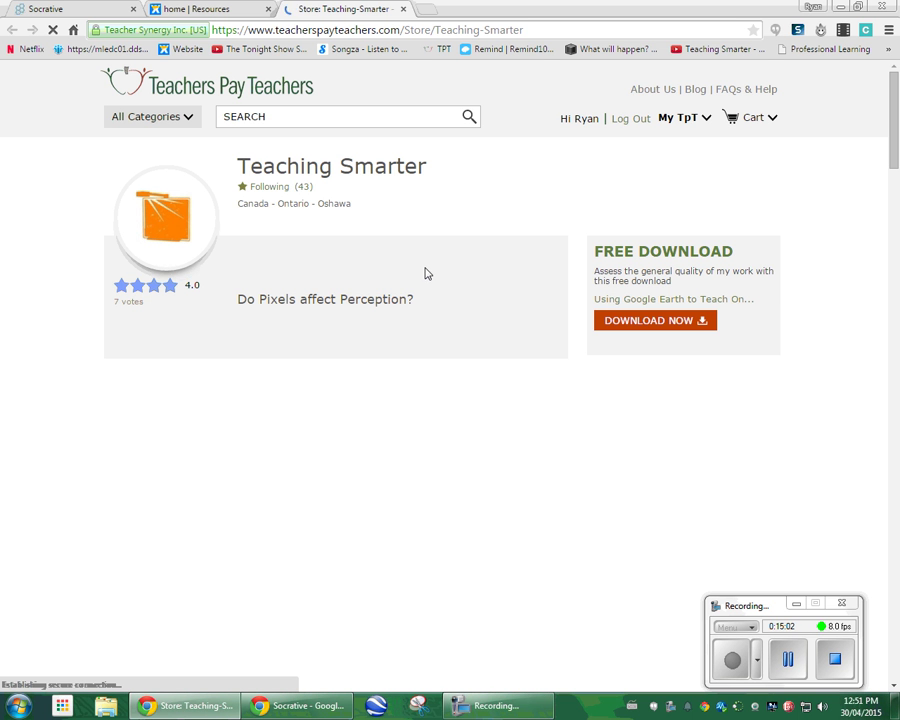
# Back on the Wix site, visit Skype in the Classroom and Media, then return Home.
pyautogui.click(246, 9)
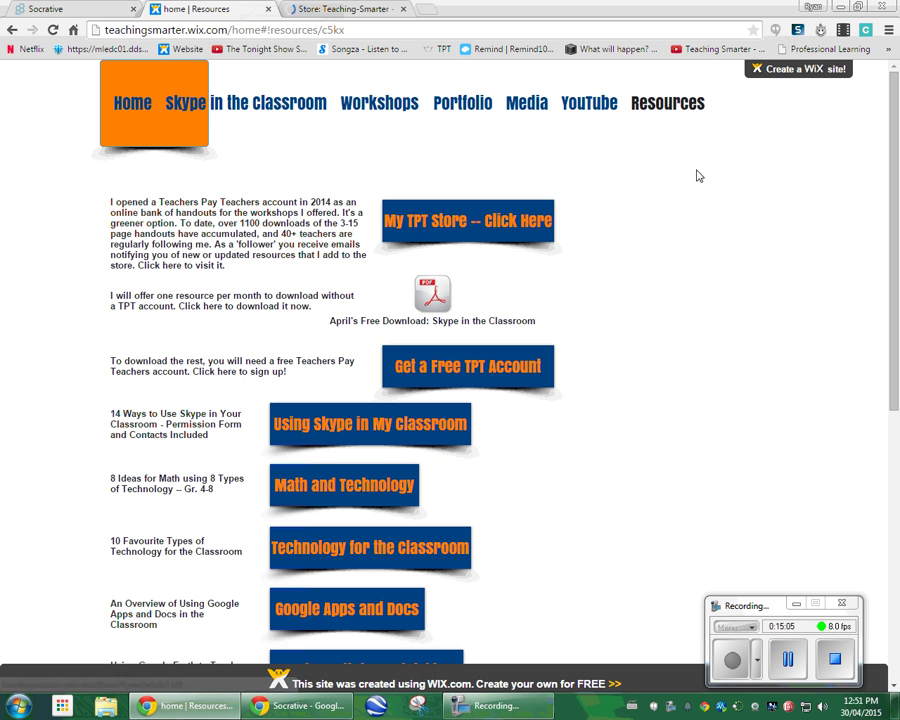
pyautogui.click(247, 112)
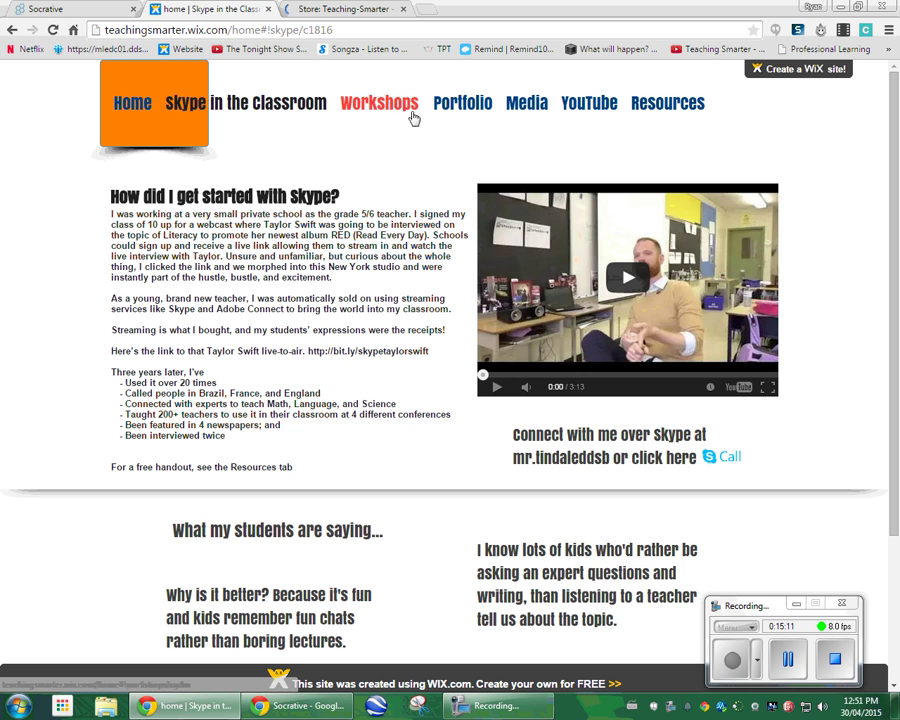
pyautogui.click(520, 108)
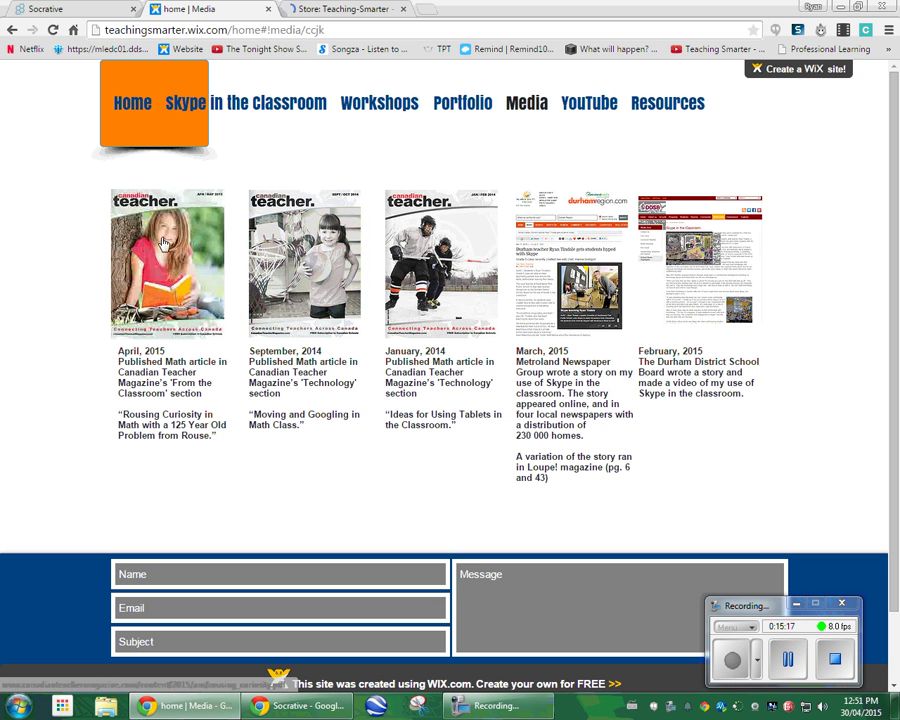
pyautogui.click(135, 110)
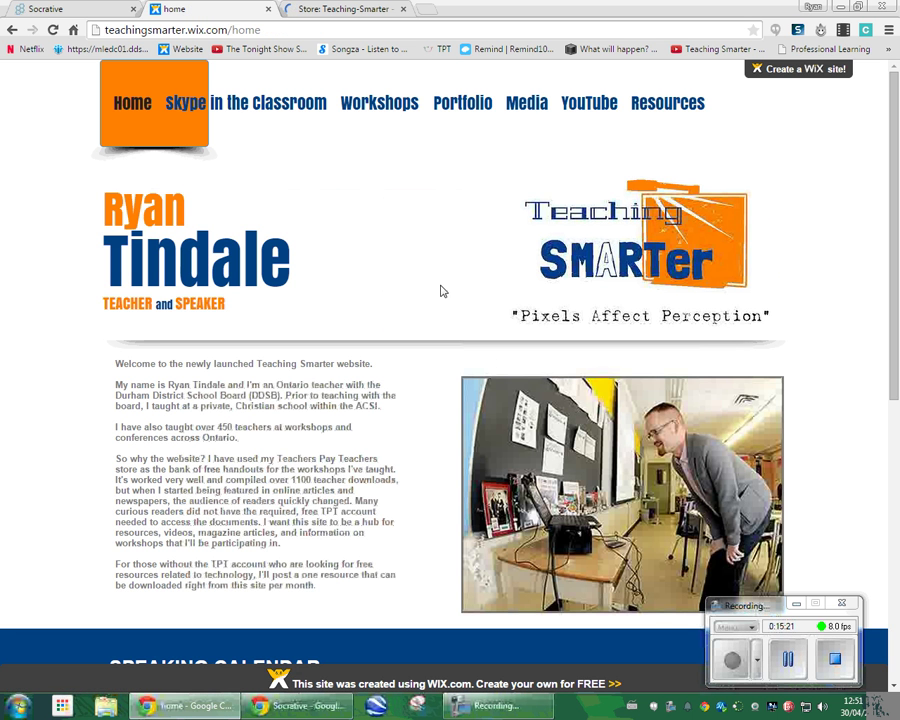